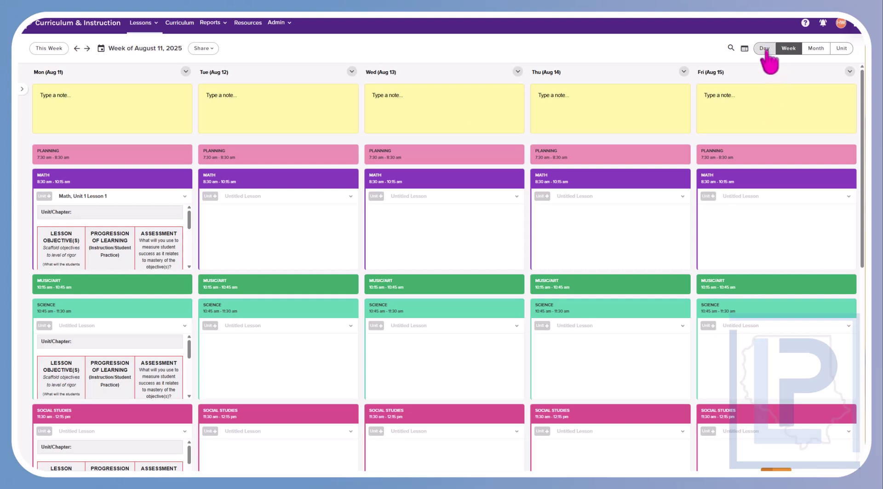
Browse the day, week and month views, then open Monday's Math, Unit 1 Lesson 1 in the editor.
{"action": "left_click", "coordinate": [765, 50]}
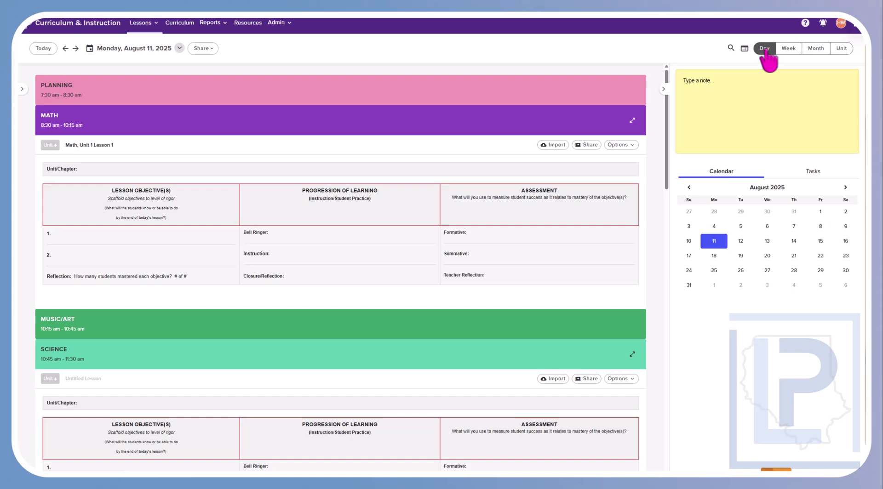
{"action": "left_click", "coordinate": [792, 50]}
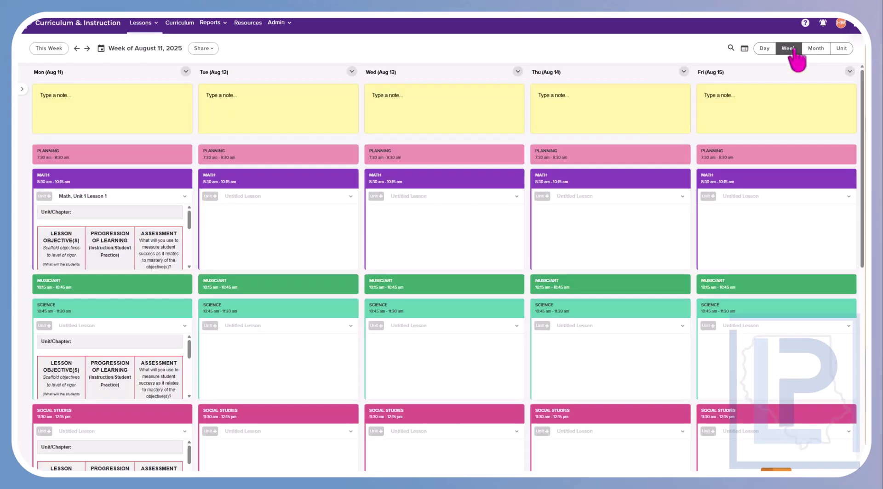
{"action": "left_click", "coordinate": [814, 51]}
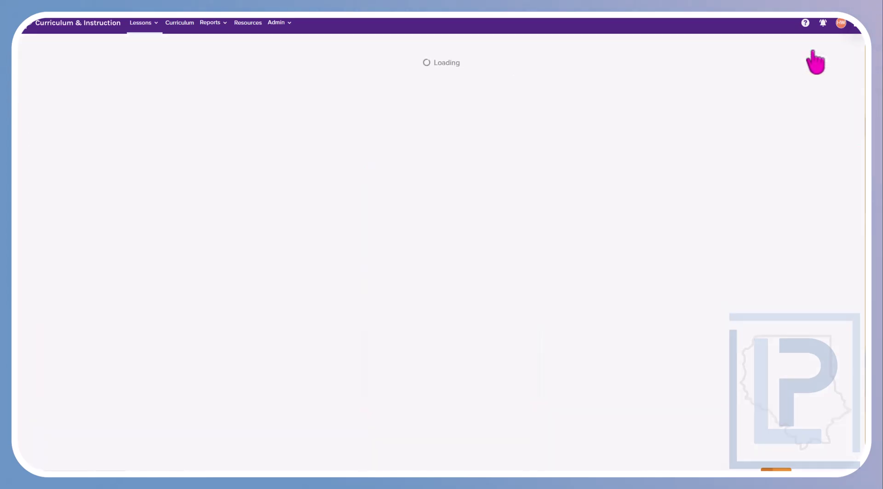
{"action": "left_click", "coordinate": [783, 48]}
{"action": "mouse_move", "coordinate": [110, 228]}
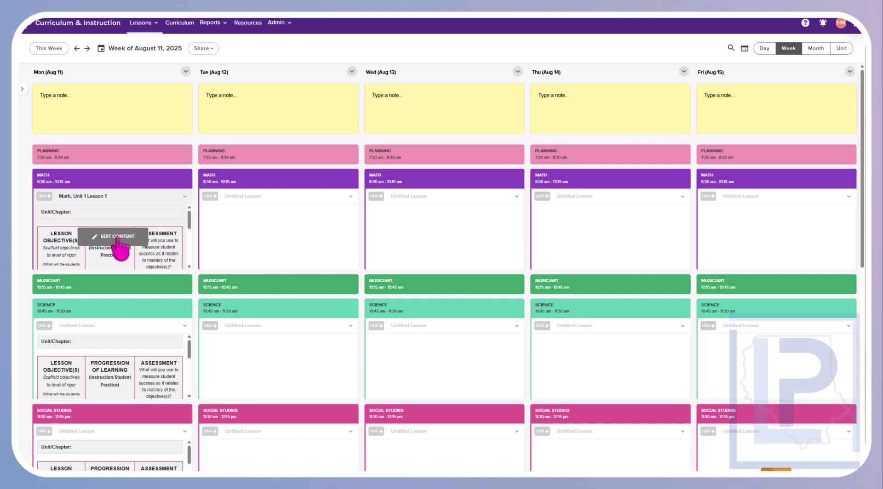
{"action": "left_click", "coordinate": [117, 236]}
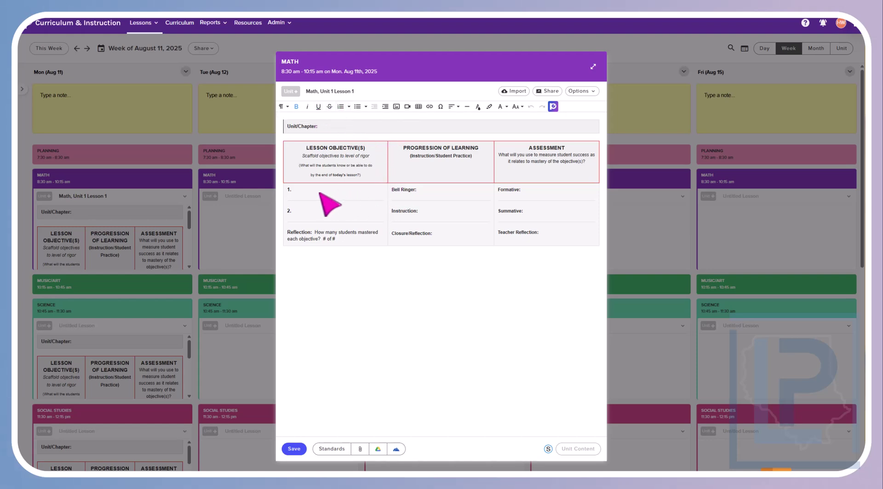
Write 'The learner will be able to' as the first objective and remove its bold.
{"action": "left_click", "coordinate": [299, 188]}
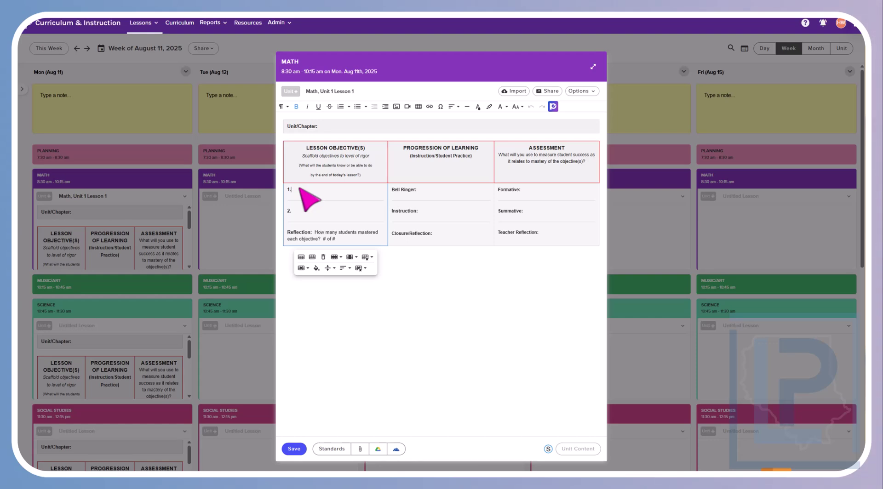
{"action": "type", "text": "The learner will be able to"}
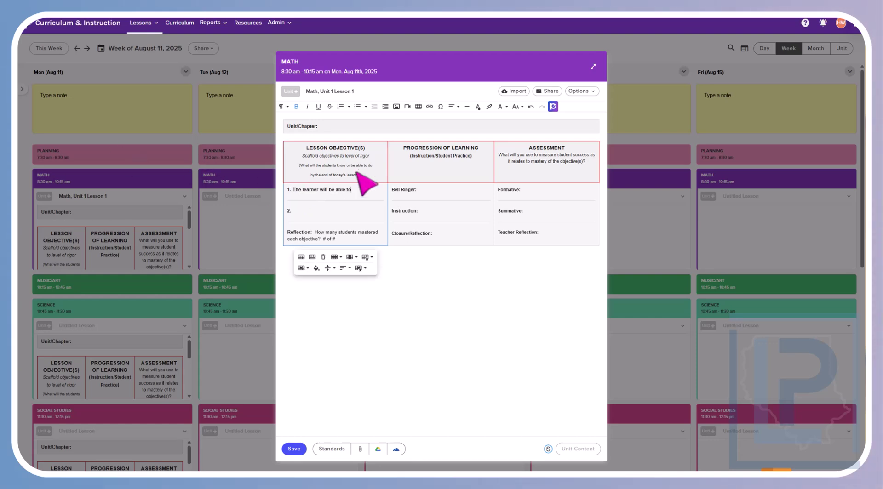
{"action": "left_click_drag", "start_coordinate": [355, 190], "coordinate": [293, 189]}
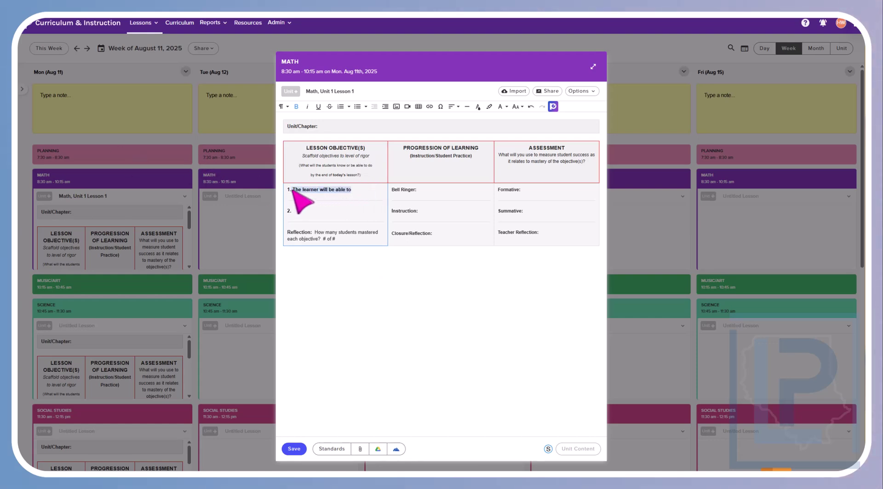
{"action": "left_click", "coordinate": [297, 106]}
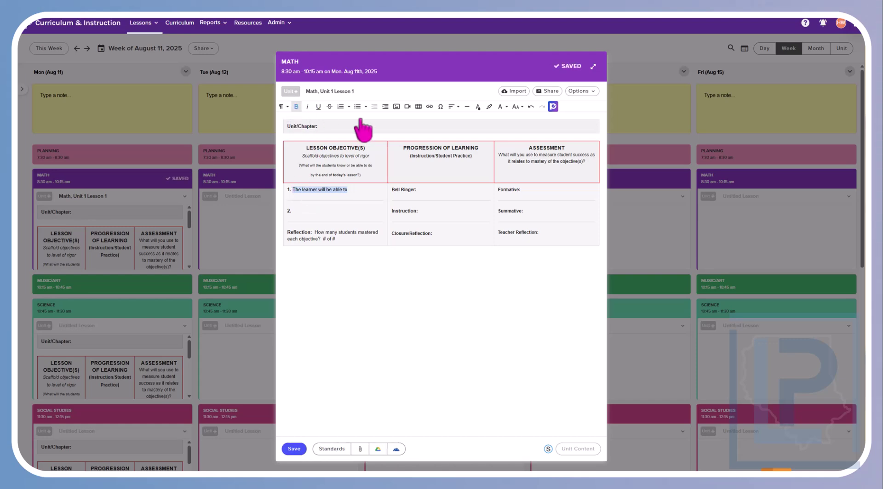
Set the objective to size 14, check font and colour options, and start linking 'will be able to'.
{"action": "left_click", "coordinate": [518, 107]}
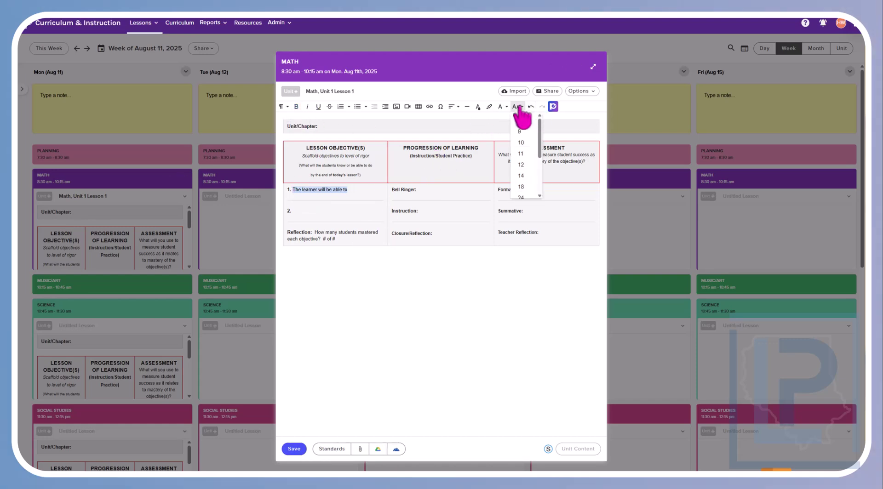
{"action": "left_click", "coordinate": [520, 176]}
{"action": "left_click", "coordinate": [504, 107]}
{"action": "left_click", "coordinate": [478, 107]}
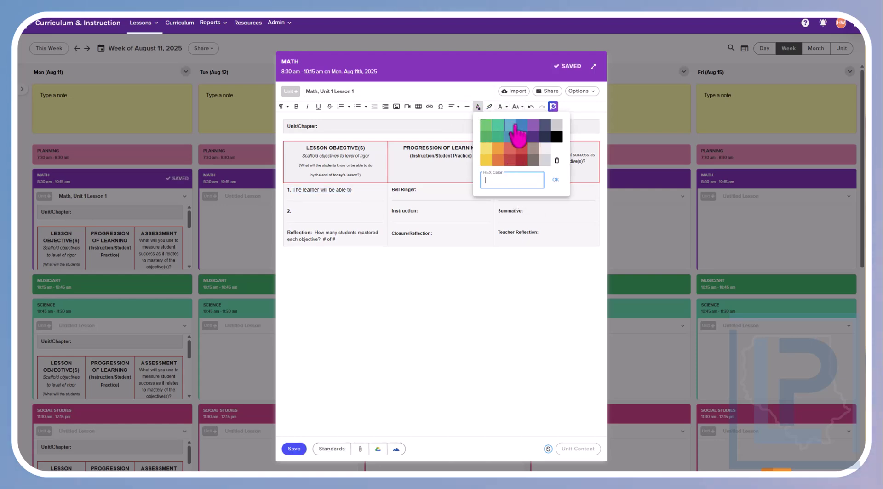
{"action": "left_click", "coordinate": [392, 131]}
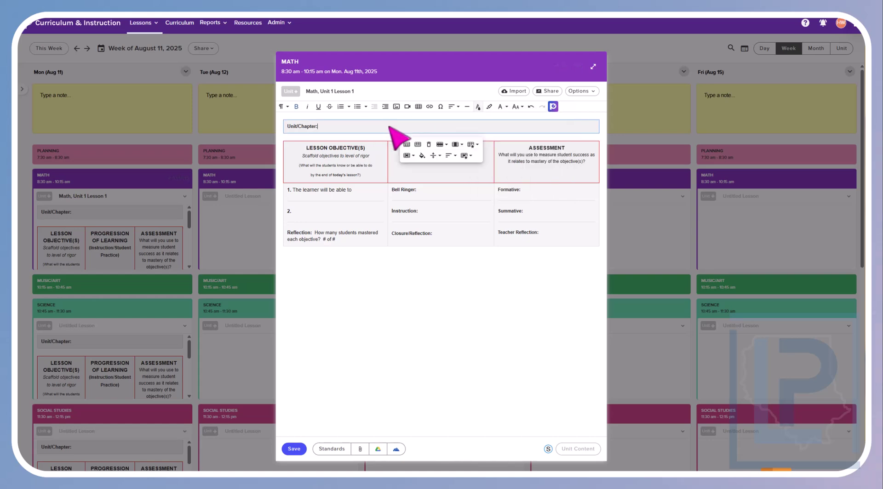
{"action": "left_click_drag", "start_coordinate": [352, 190], "coordinate": [321, 191]}
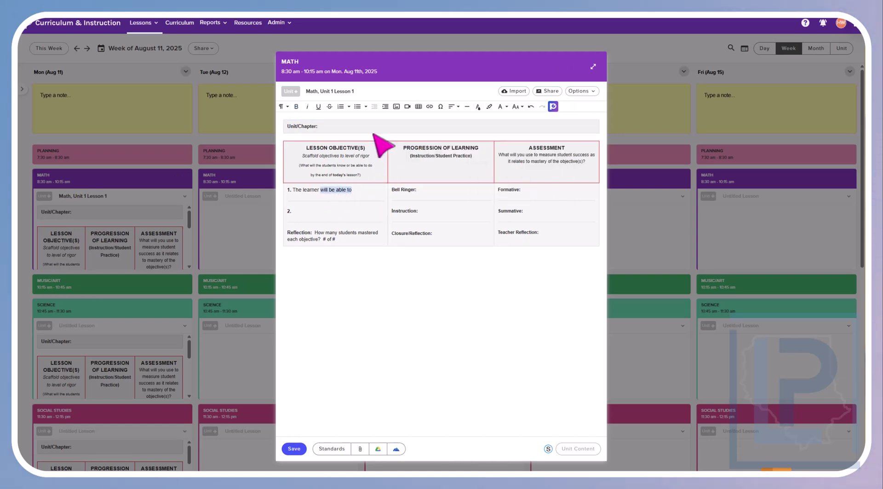
{"action": "left_click", "coordinate": [429, 107]}
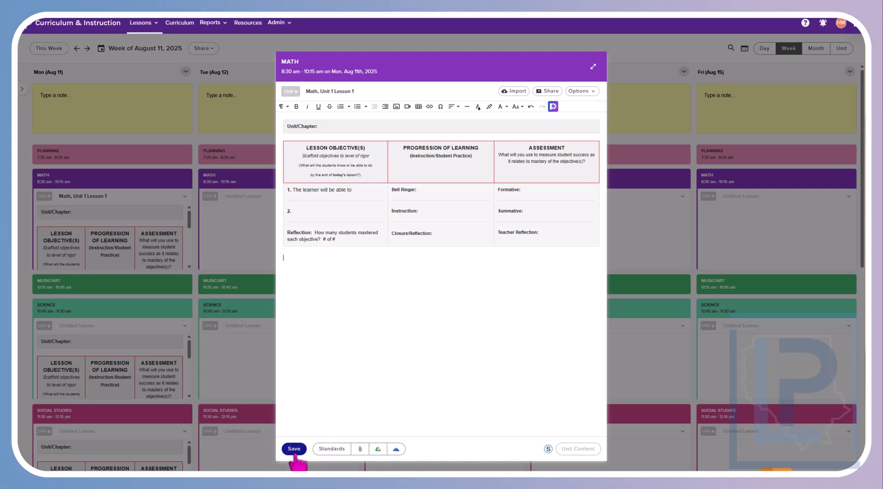
Save the lesson and filter the standards browser to Science, Grade 5.
{"action": "left_click", "coordinate": [294, 449]}
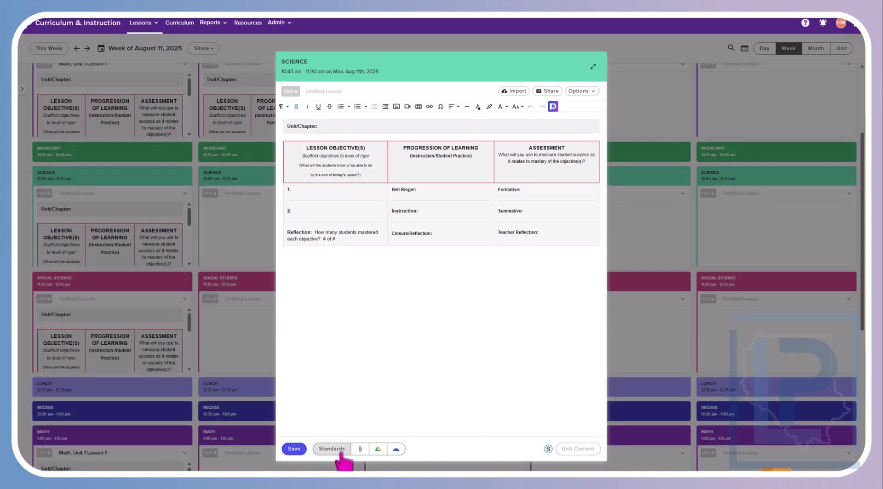
{"action": "left_click", "coordinate": [331, 450]}
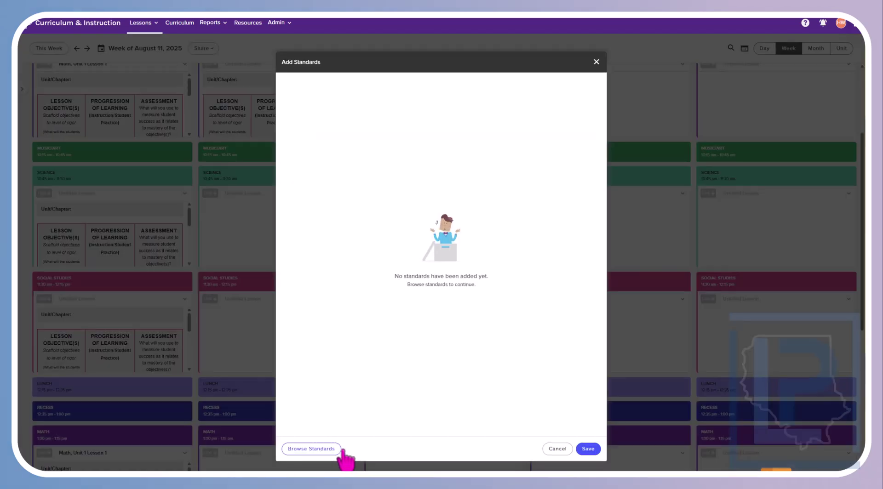
{"action": "left_click", "coordinate": [311, 449]}
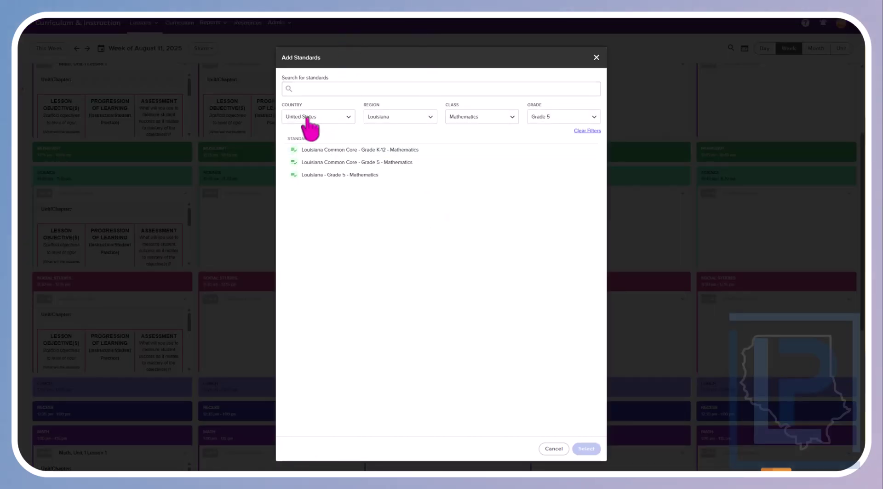
{"action": "left_click", "coordinate": [506, 119]}
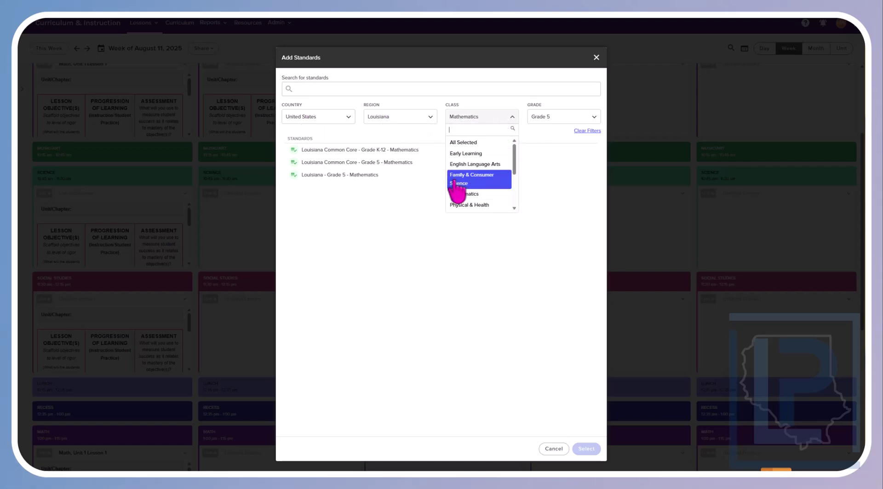
{"action": "scroll", "coordinate": [455, 189], "scroll_direction": "down", "scroll_amount": 3}
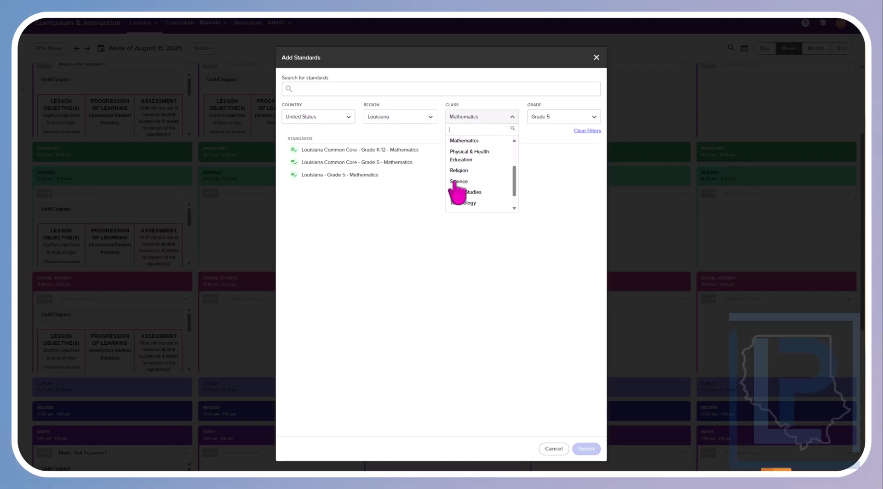
{"action": "left_click", "coordinate": [455, 182]}
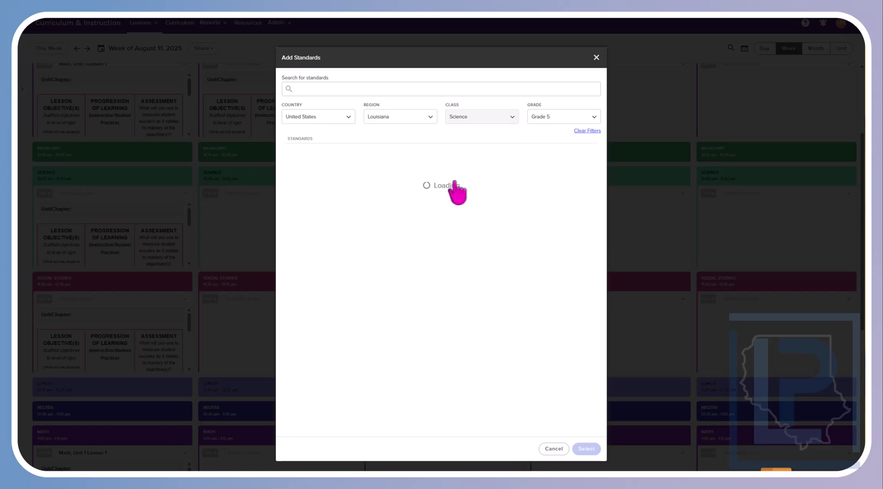
{"action": "left_click", "coordinate": [555, 118]}
{"action": "left_click", "coordinate": [550, 205]}
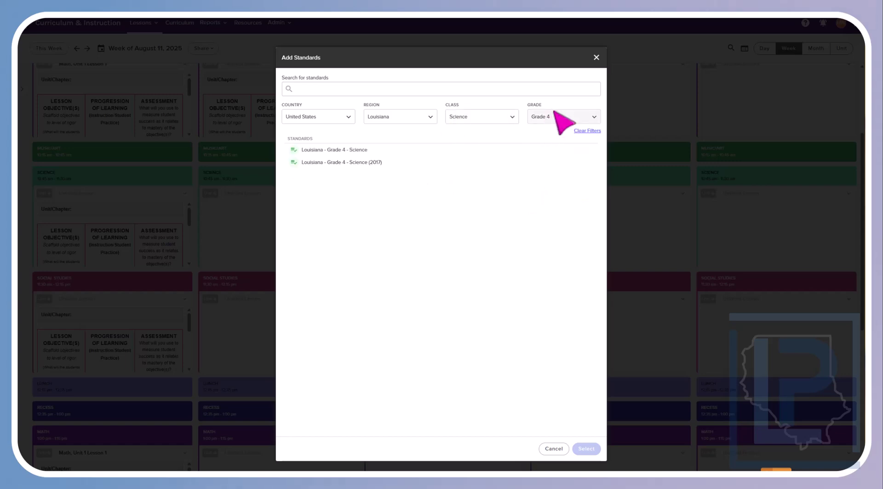
{"action": "left_click", "coordinate": [556, 116]}
{"action": "scroll", "coordinate": [552, 205], "scroll_direction": "down", "scroll_amount": 2}
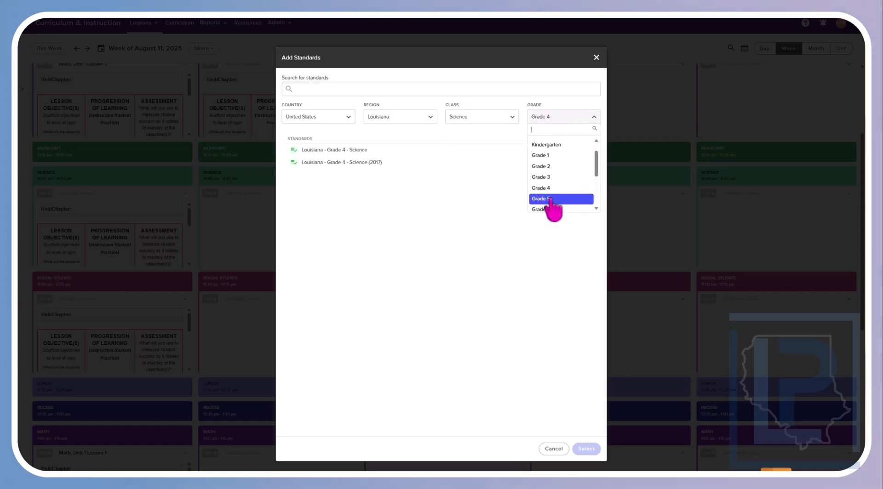
{"action": "left_click", "coordinate": [554, 199]}
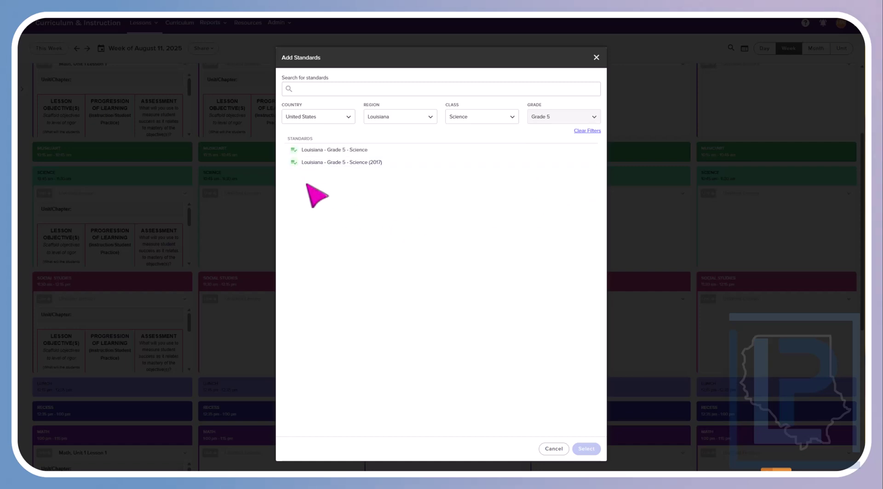
Load the Louisiana Grade 5 Science set, then add and save 5-PS2-1, 5-PS1-1 and 5-PS1-2.
{"action": "left_click", "coordinate": [320, 153]}
{"action": "left_click", "coordinate": [592, 448]}
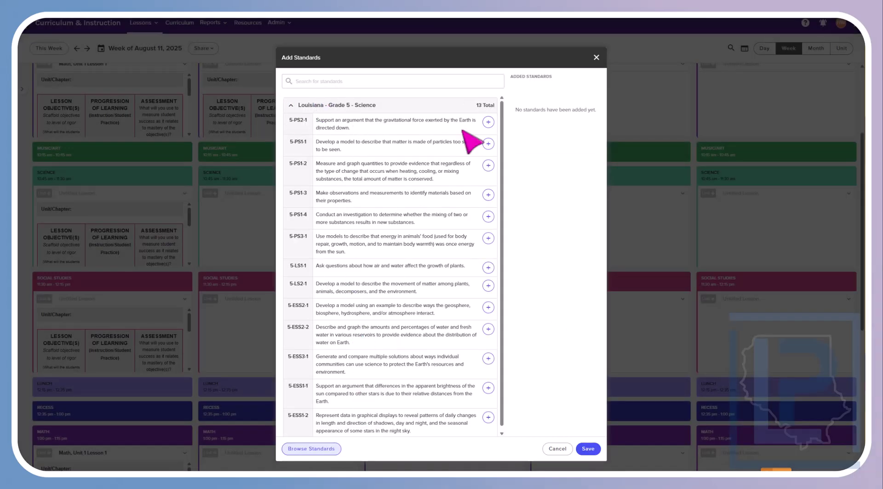
{"action": "left_click", "coordinate": [488, 122]}
{"action": "left_click", "coordinate": [488, 144]}
{"action": "left_click", "coordinate": [488, 166]}
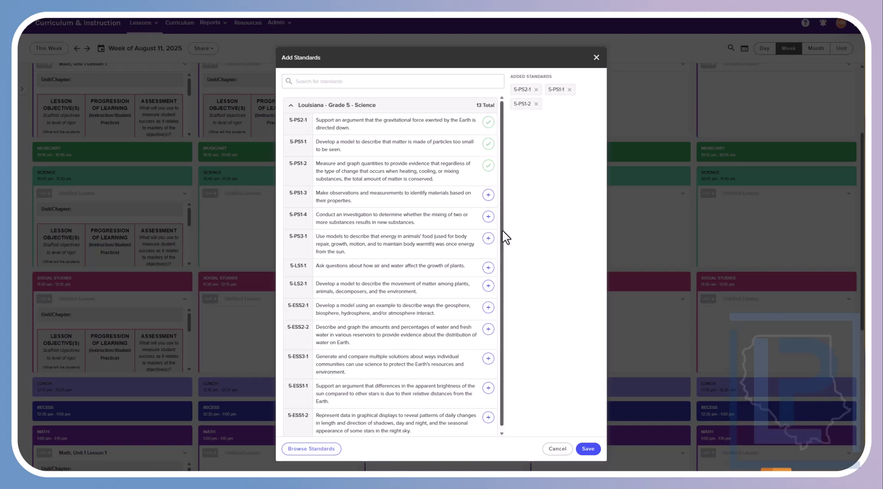
{"action": "left_click", "coordinate": [587, 449]}
Close the lesson editor and reopen Monday's Math lesson.
{"action": "left_click", "coordinate": [294, 451]}
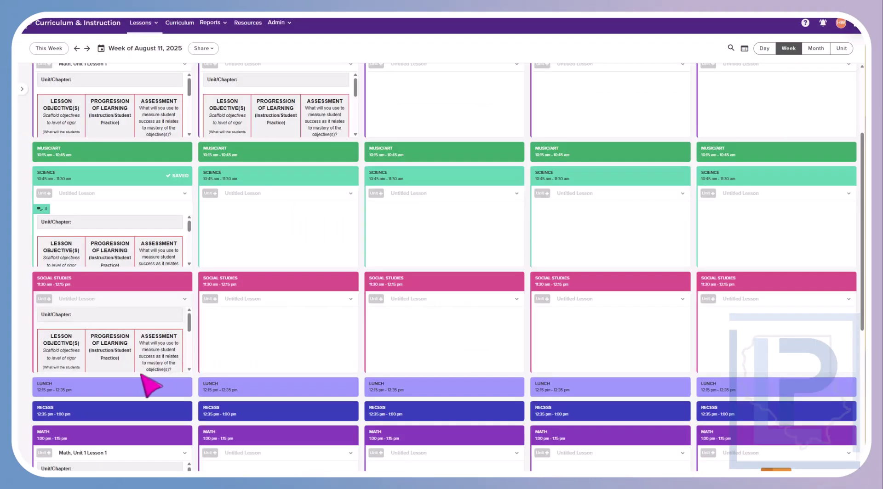
{"action": "scroll", "coordinate": [116, 180], "scroll_direction": "up", "scroll_amount": 1}
{"action": "scroll", "coordinate": [116, 179], "scroll_direction": "up", "scroll_amount": 2}
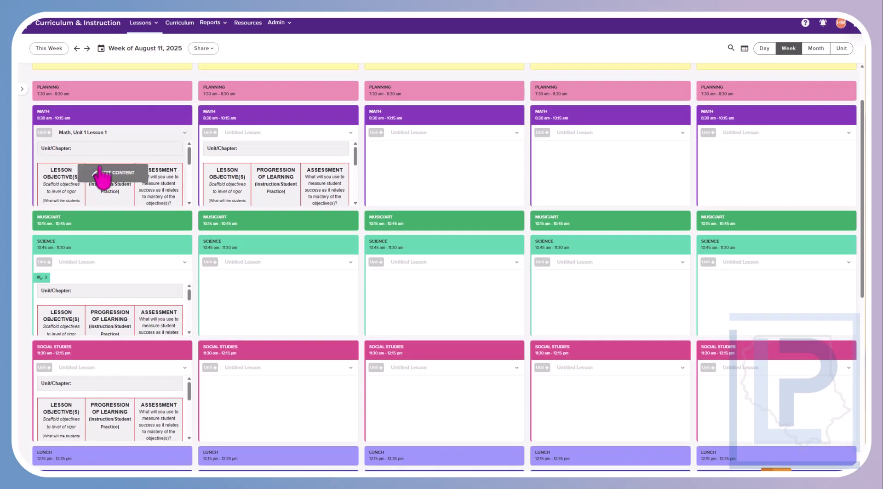
{"action": "left_click", "coordinate": [102, 185]}
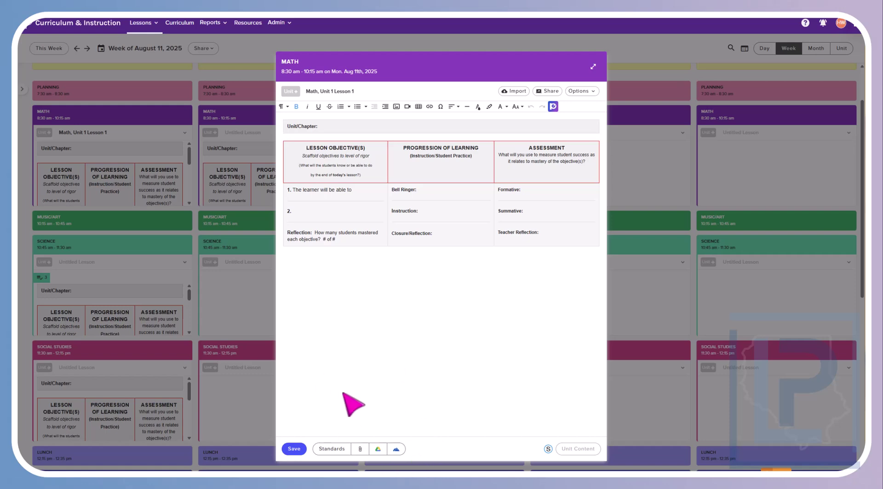
Add standards 5.NBT.A.2 and 5.NBT.A.3.a to the lesson and save.
{"action": "left_click", "coordinate": [332, 450]}
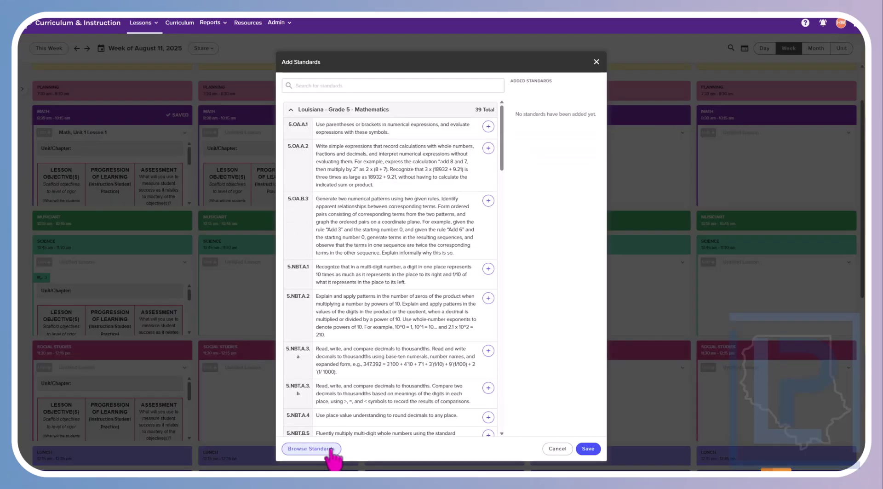
{"action": "scroll", "coordinate": [393, 137], "scroll_direction": "down", "scroll_amount": 1}
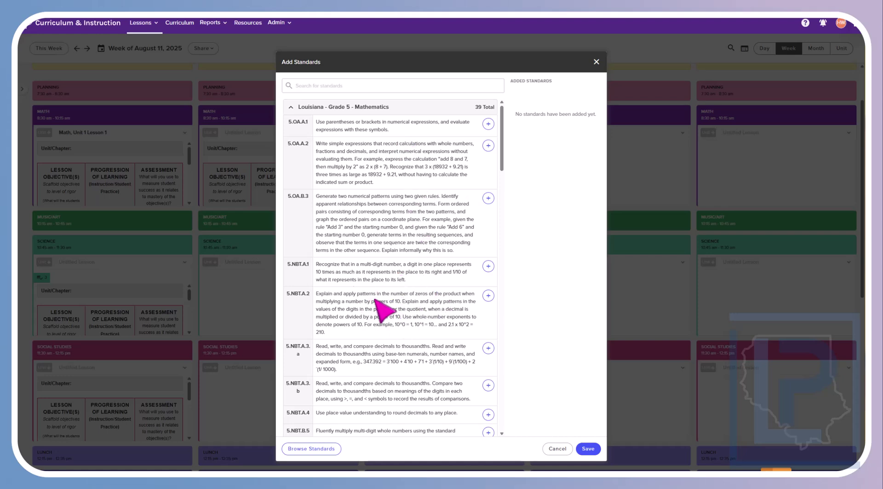
{"action": "left_click", "coordinate": [488, 295]}
{"action": "left_click", "coordinate": [488, 348]}
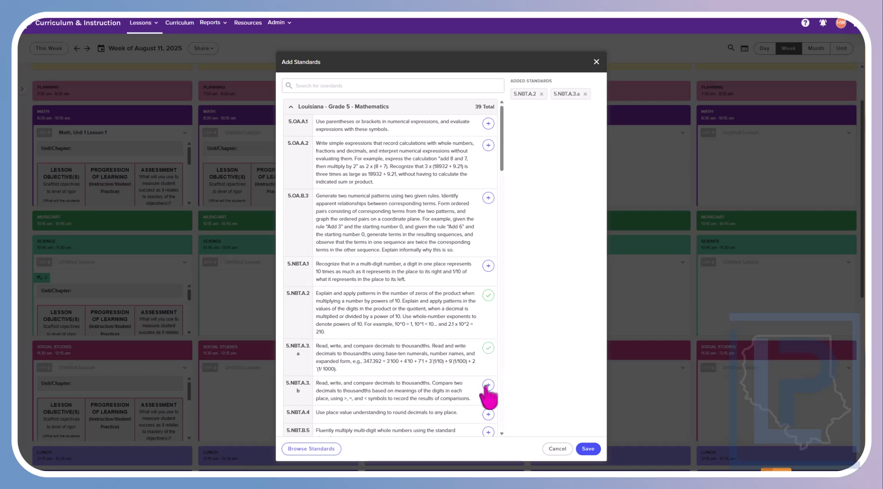
{"action": "left_click", "coordinate": [598, 450]}
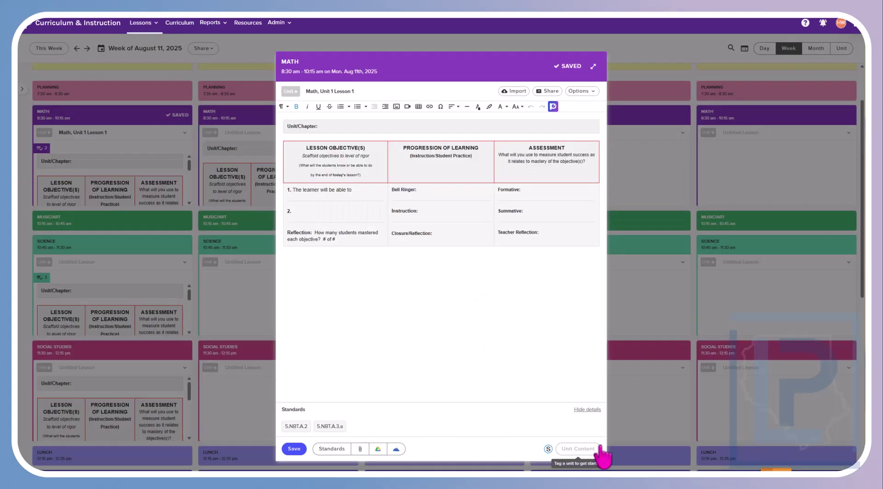
{"action": "mouse_move", "coordinate": [291, 430]}
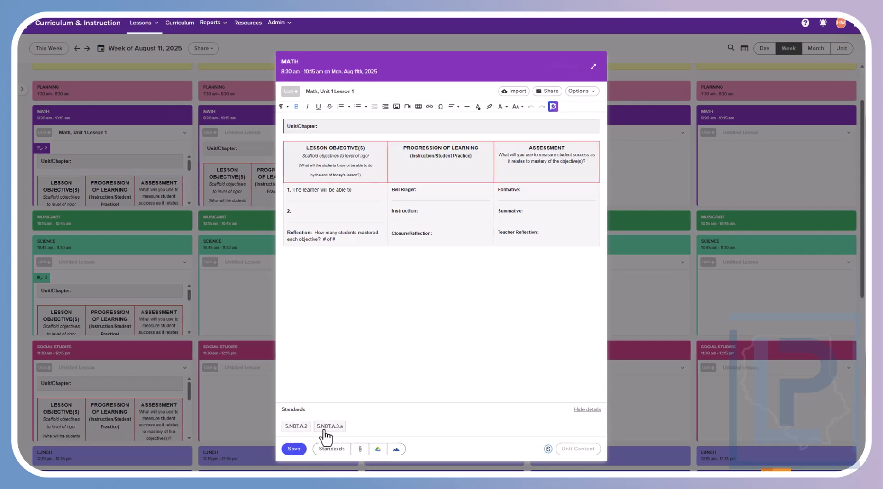
{"action": "mouse_move", "coordinate": [336, 430]}
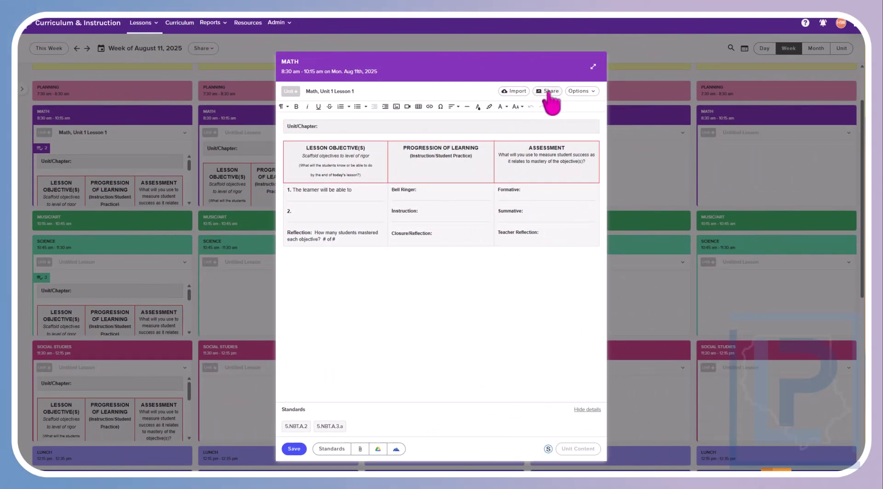
{"action": "left_click", "coordinate": [505, 91]}
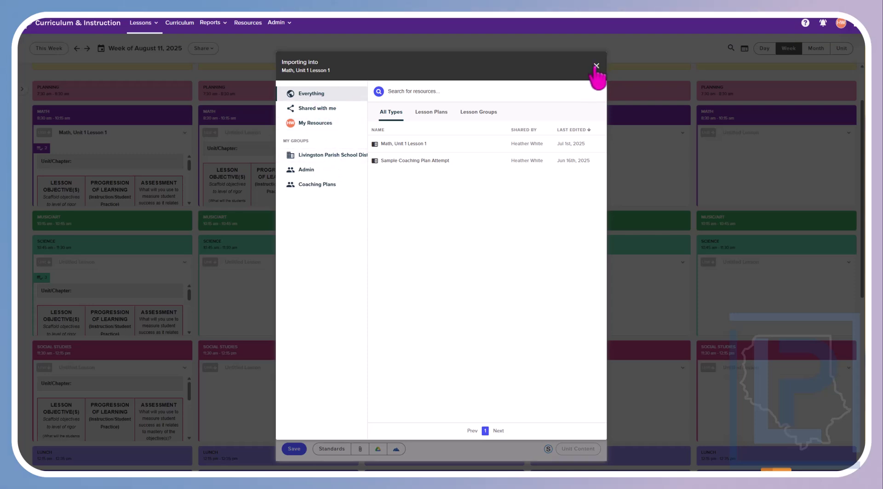
{"action": "left_click", "coordinate": [596, 65]}
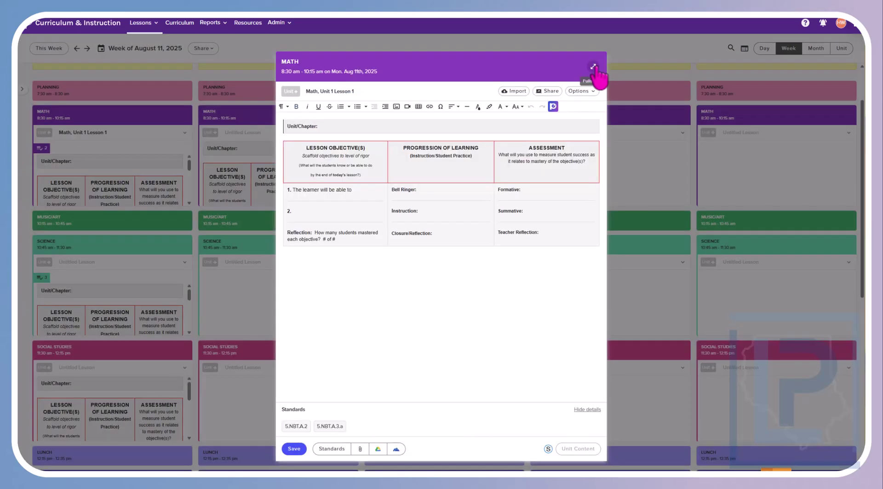
Open the lesson's Sharing dialog on its Resources tab.
{"action": "left_click", "coordinate": [548, 92]}
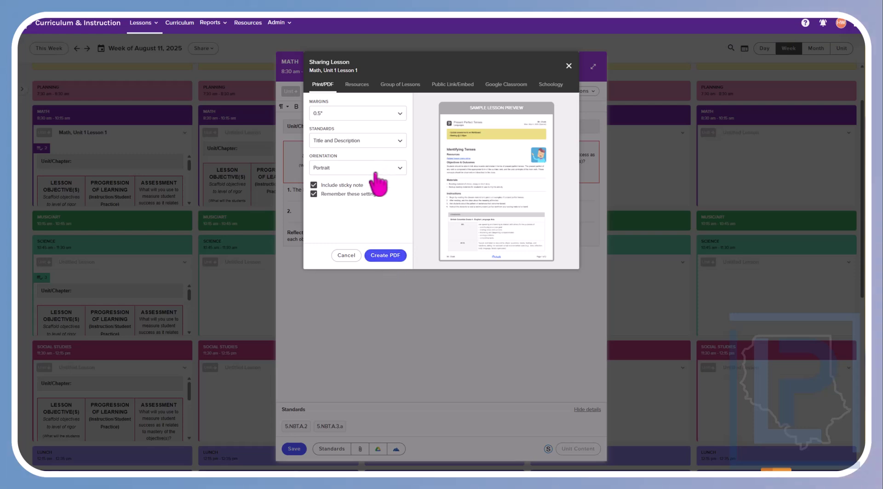
{"action": "left_click", "coordinate": [363, 86]}
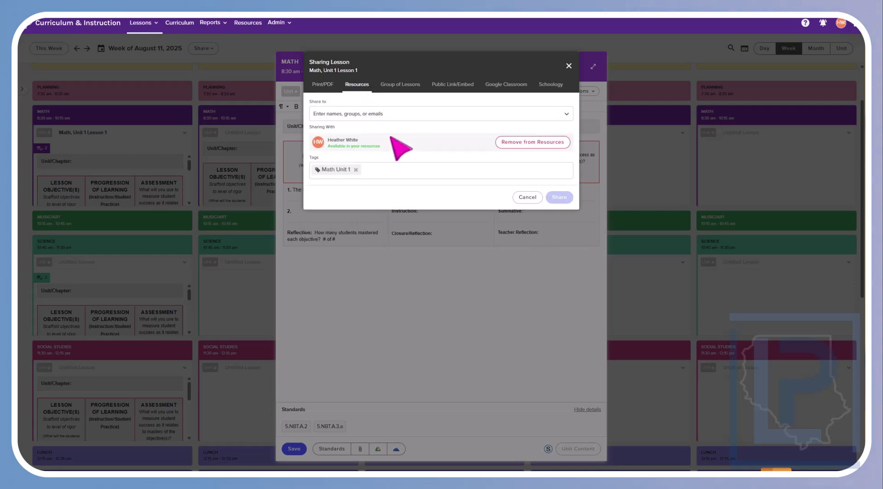
Replace the lesson's Resources tag with Math Unit 1 again.
{"action": "left_click", "coordinate": [324, 115]}
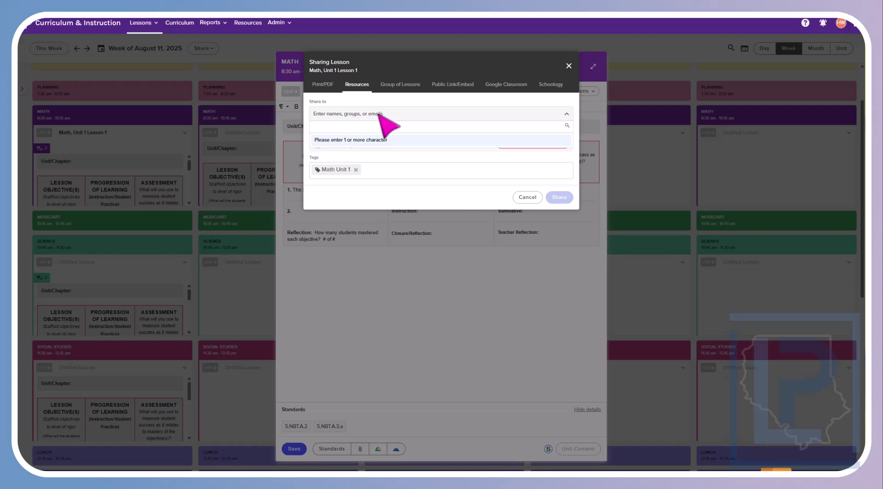
{"action": "left_click", "coordinate": [393, 195]}
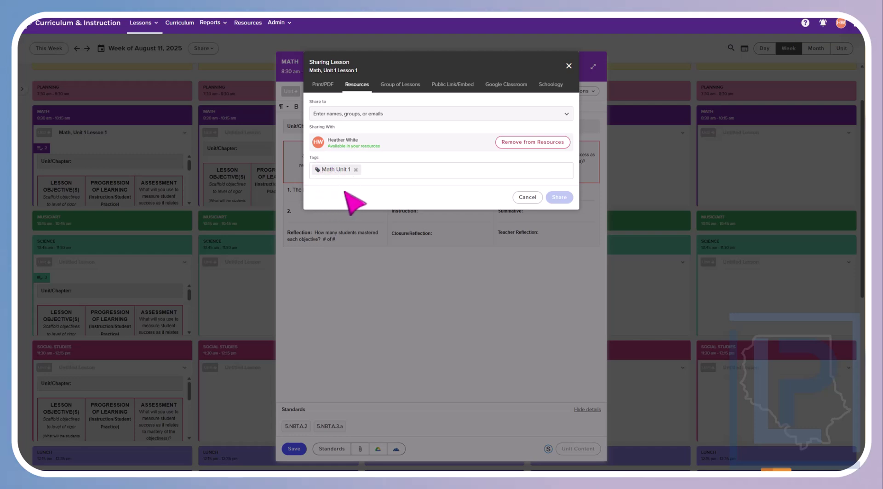
{"action": "left_click", "coordinate": [356, 169]}
{"action": "type", "text": "Math Unit 1"}
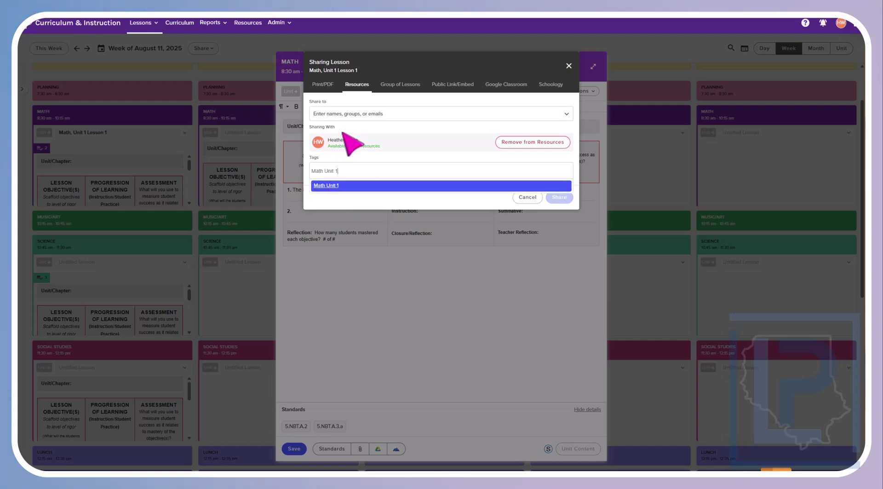
{"action": "key", "text": "Return"}
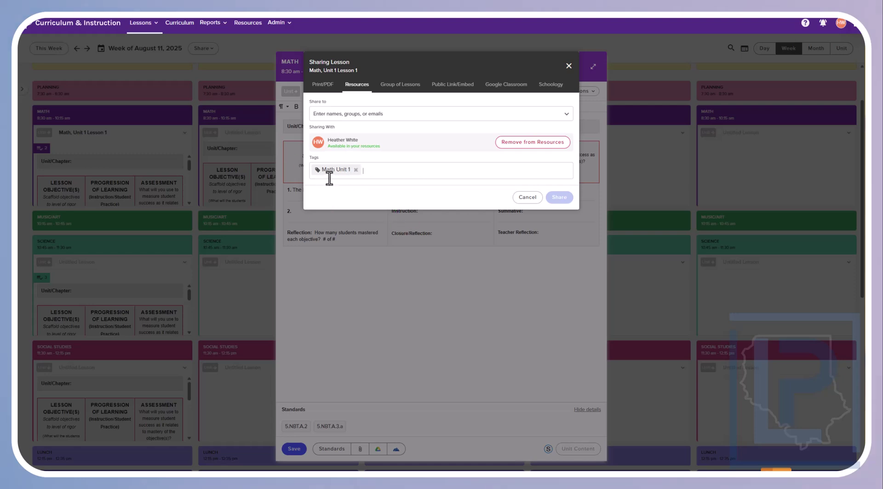
Remove the lesson from Resources, confirm, and add it back.
{"action": "left_click", "coordinate": [547, 143]}
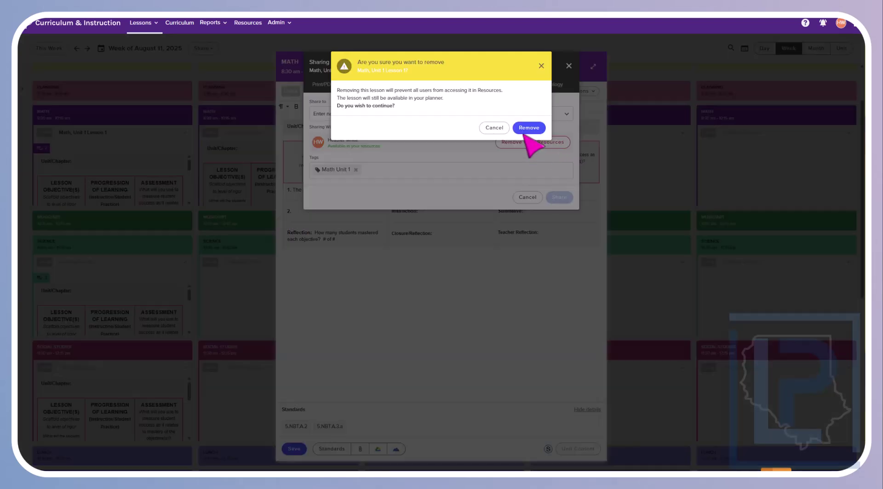
{"action": "left_click", "coordinate": [528, 127]}
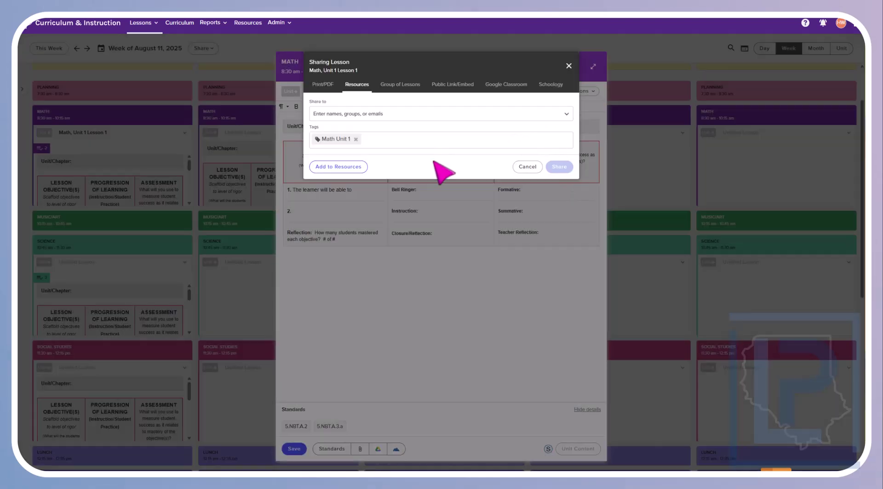
{"action": "left_click", "coordinate": [336, 170]}
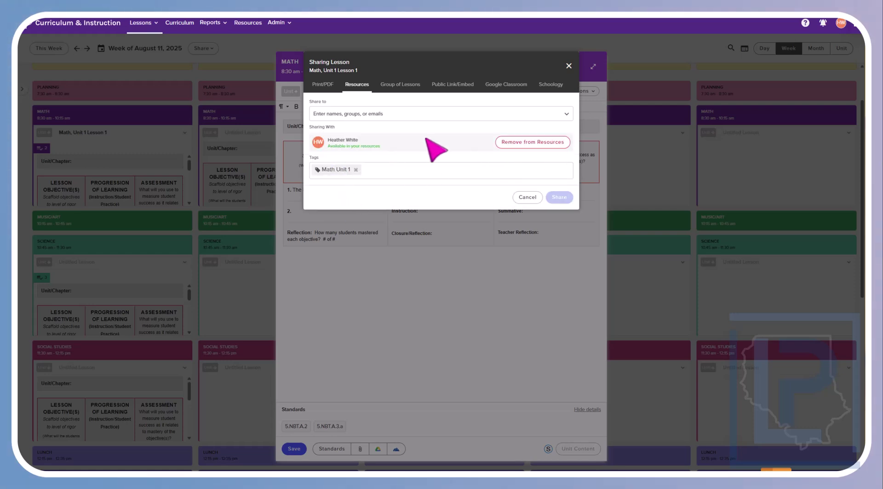
Review the Group of Lessons and Public Link/Embed sharing options and copy the public link.
{"action": "left_click", "coordinate": [399, 88]}
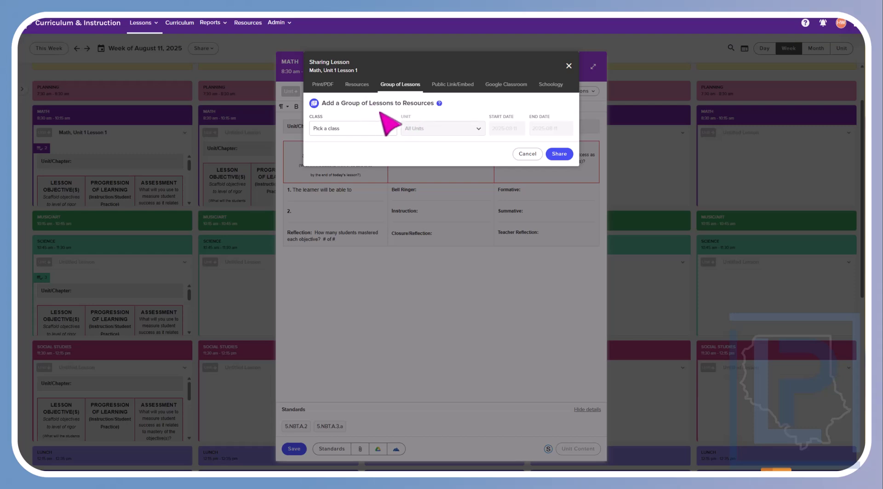
{"action": "left_click", "coordinate": [456, 85]}
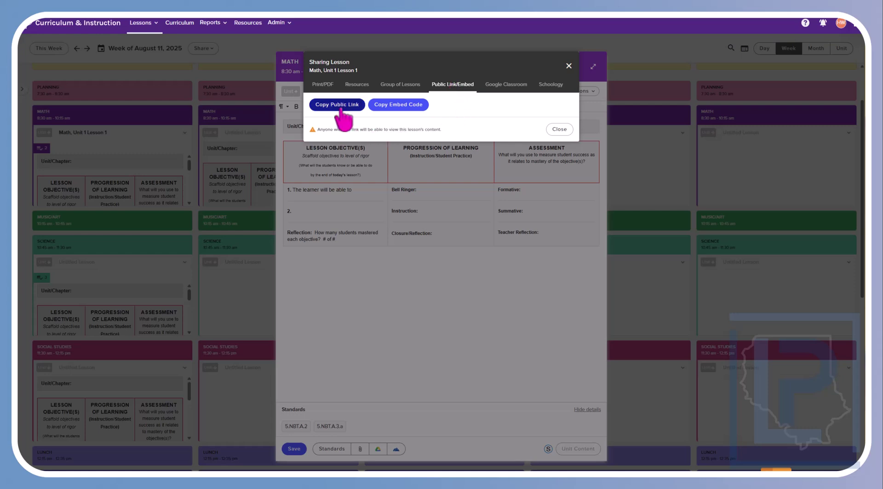
{"action": "left_click", "coordinate": [411, 111]}
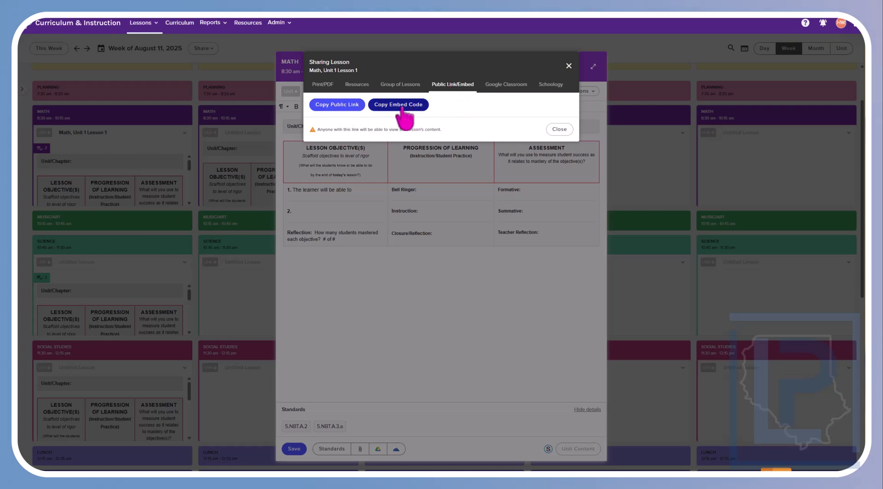
{"action": "left_click", "coordinate": [339, 105]}
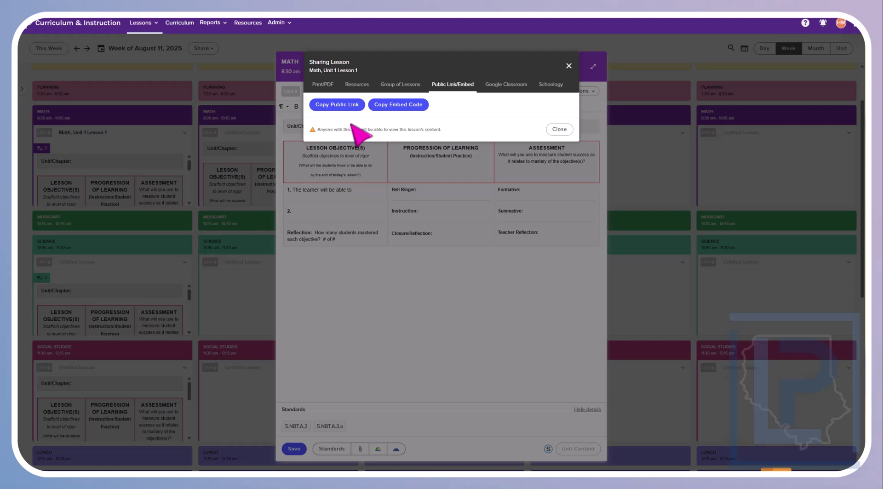
Keep the Google Classroom post action as Make an Announcement, then close the sharing dialog.
{"action": "left_click", "coordinate": [509, 86]}
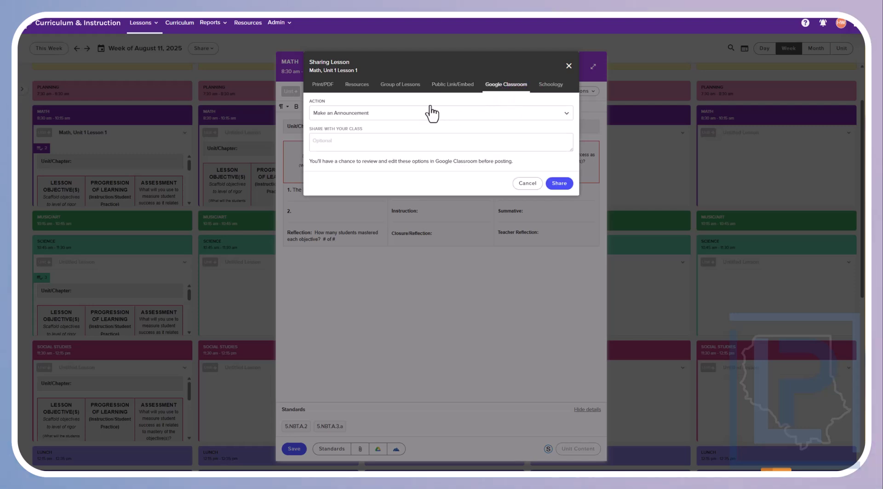
{"action": "left_click", "coordinate": [416, 113]}
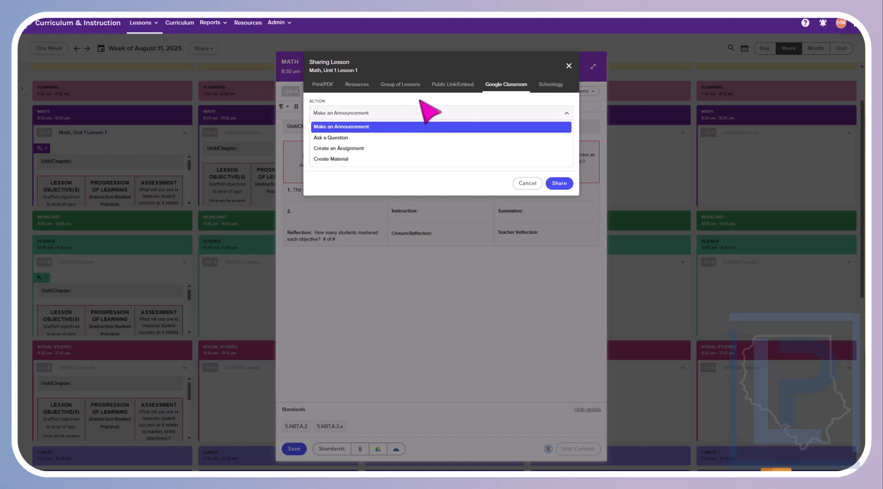
{"action": "left_click", "coordinate": [419, 97]}
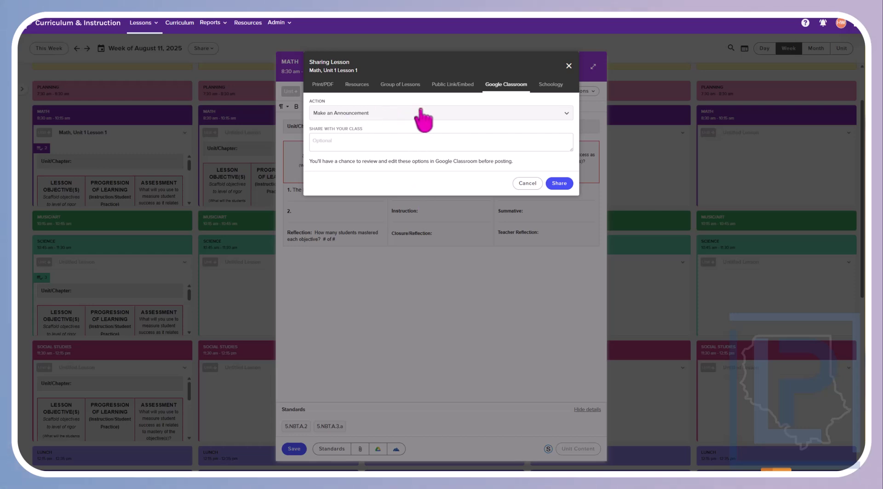
{"action": "left_click", "coordinate": [458, 209]}
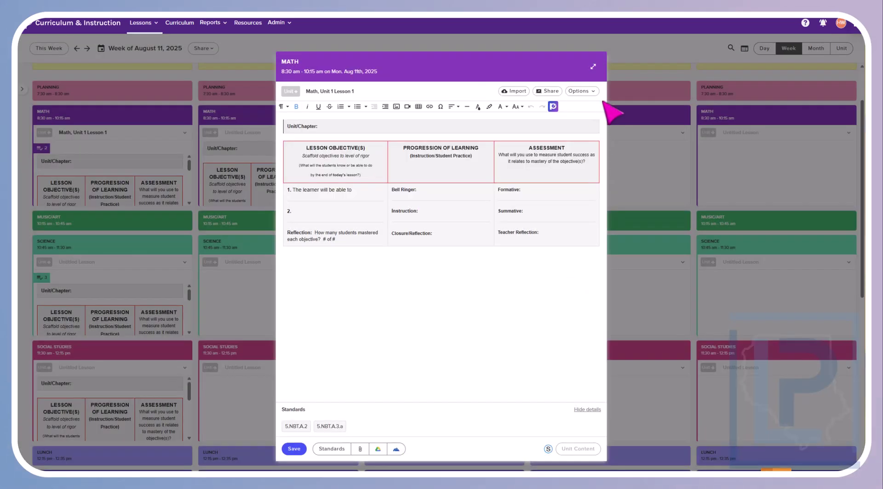
Open Lesson History from the lesson's Options menu.
{"action": "left_click", "coordinate": [593, 92]}
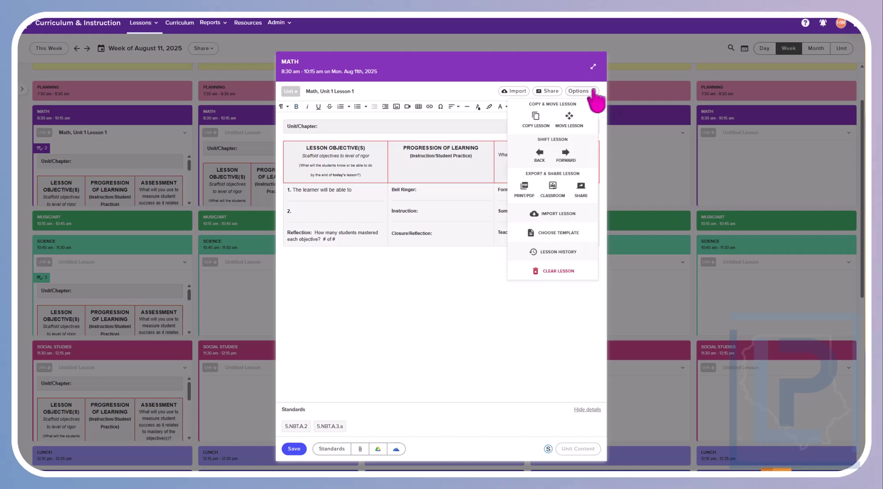
{"action": "left_click", "coordinate": [559, 252]}
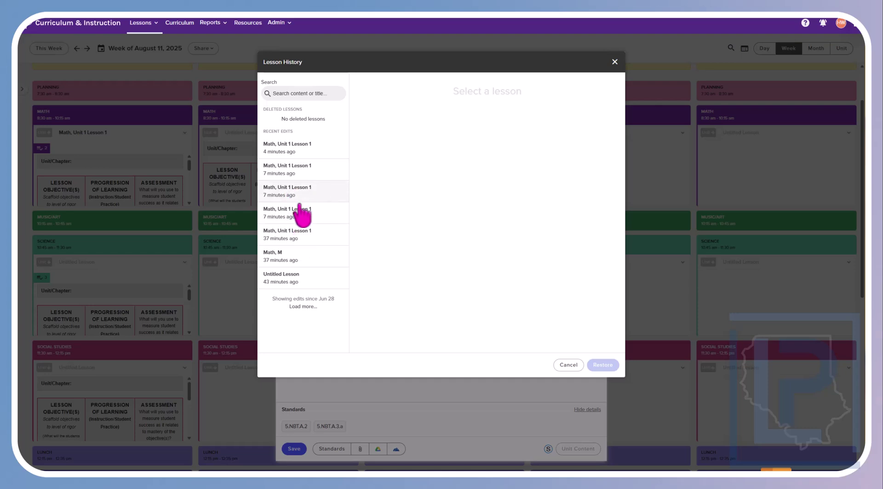
Preview the version from 37 minutes ago against the current lesson, then reopen the Options menu.
{"action": "left_click", "coordinate": [292, 239]}
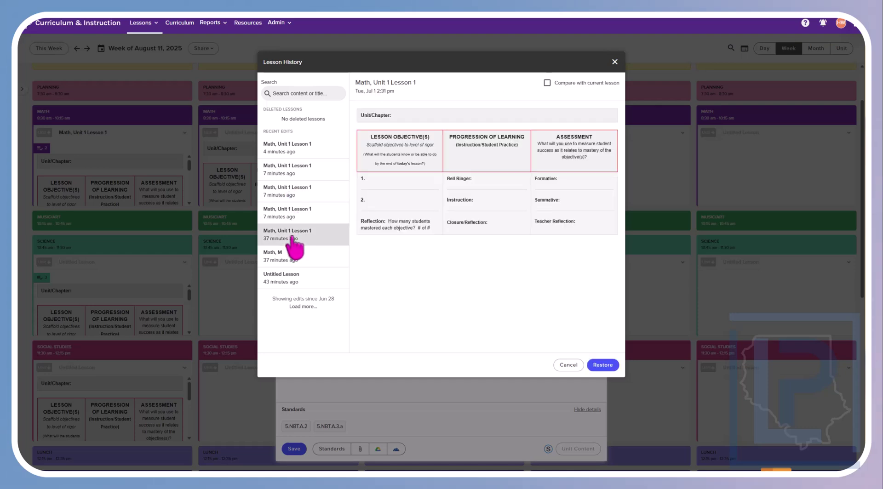
{"action": "left_click", "coordinate": [547, 84]}
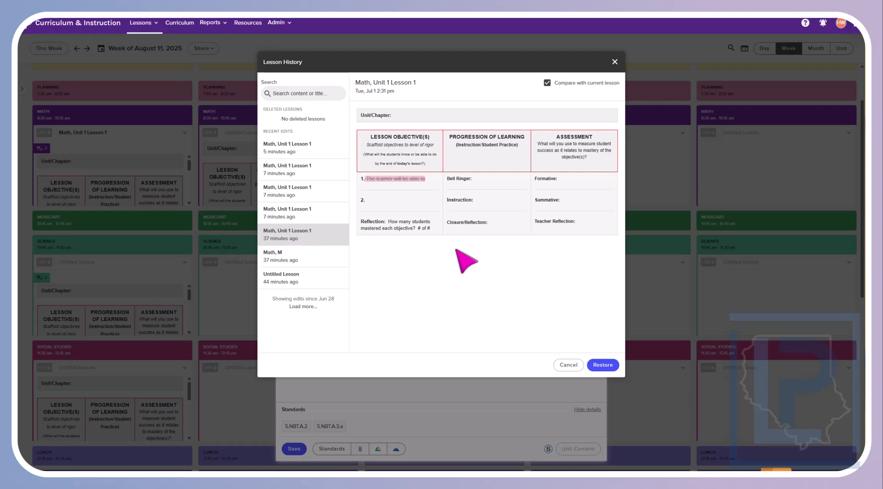
{"action": "left_click", "coordinate": [602, 365]}
{"action": "left_click", "coordinate": [580, 92]}
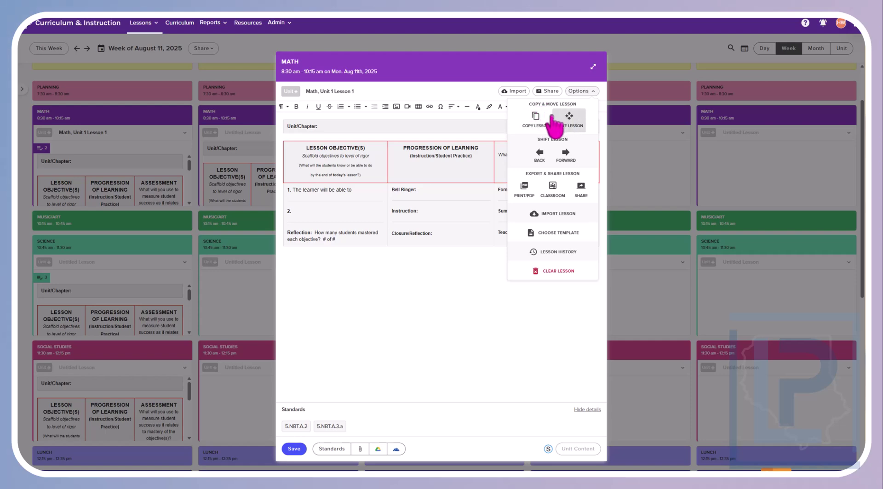
Copy Math, Unit 1 Lesson 1 into the second Math class on Monday, August 11, 2025, confirming the overwrite.
{"action": "left_click", "coordinate": [537, 120]}
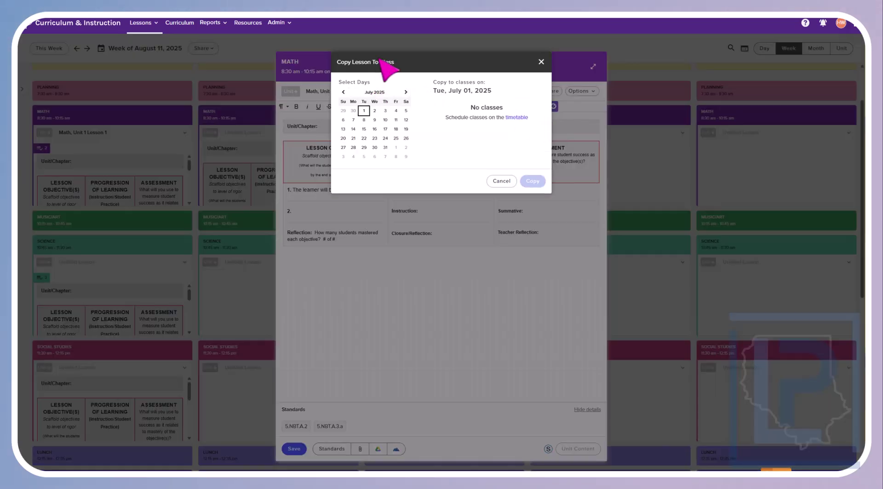
{"action": "left_click", "coordinate": [353, 120]}
{"action": "left_click", "coordinate": [405, 92]}
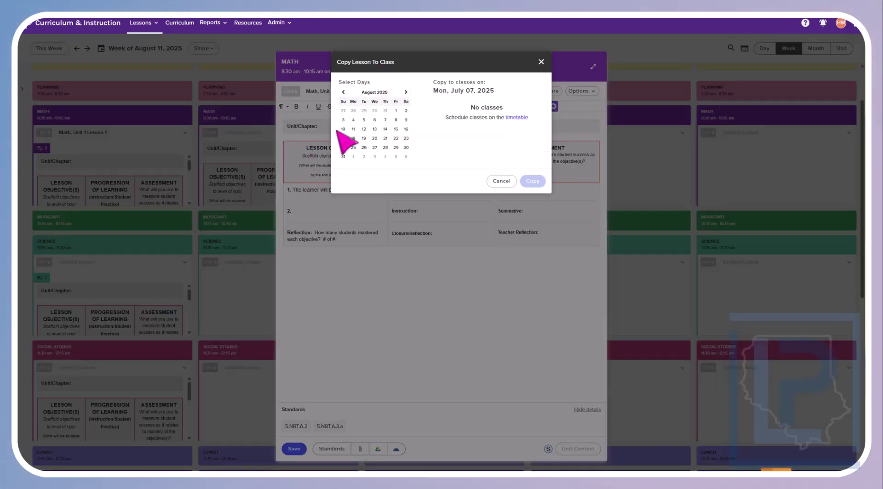
{"action": "left_click", "coordinate": [353, 129]}
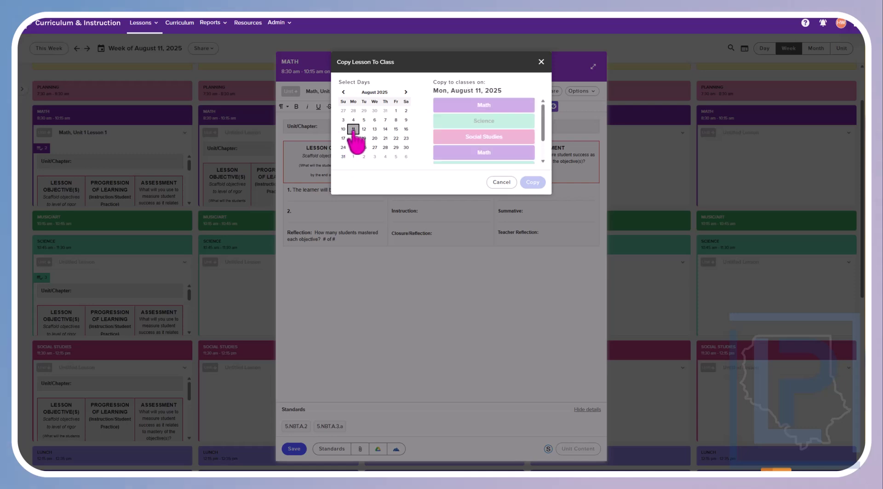
{"action": "left_click", "coordinate": [469, 156]}
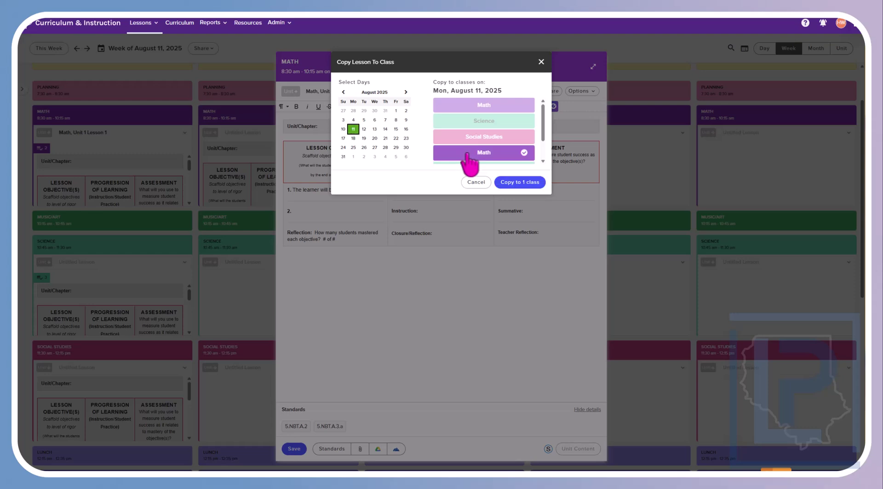
{"action": "left_click", "coordinate": [515, 183]}
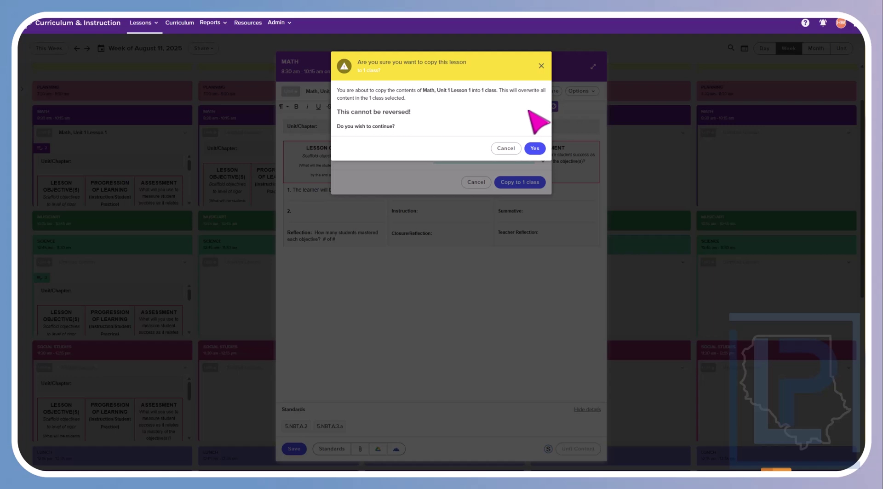
{"action": "left_click", "coordinate": [535, 148]}
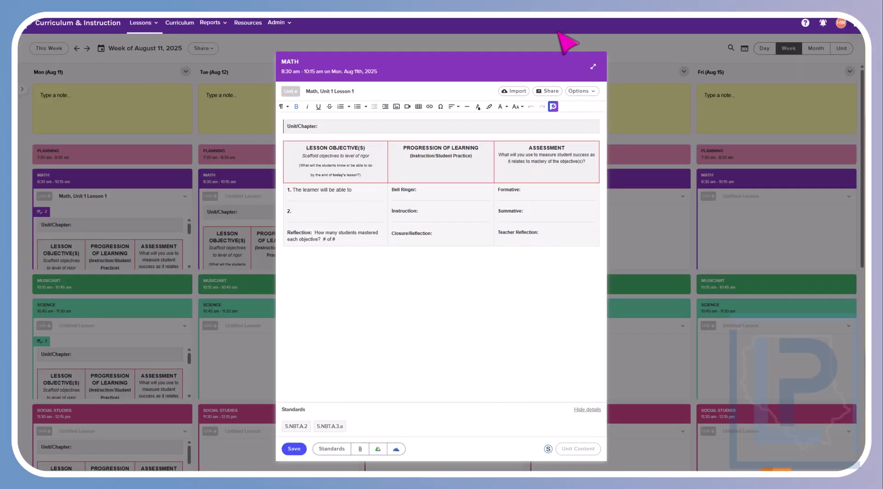
Save the lesson, then open and close Monday's 1:00 pm Math block to verify the copied lesson.
{"action": "left_click", "coordinate": [302, 451]}
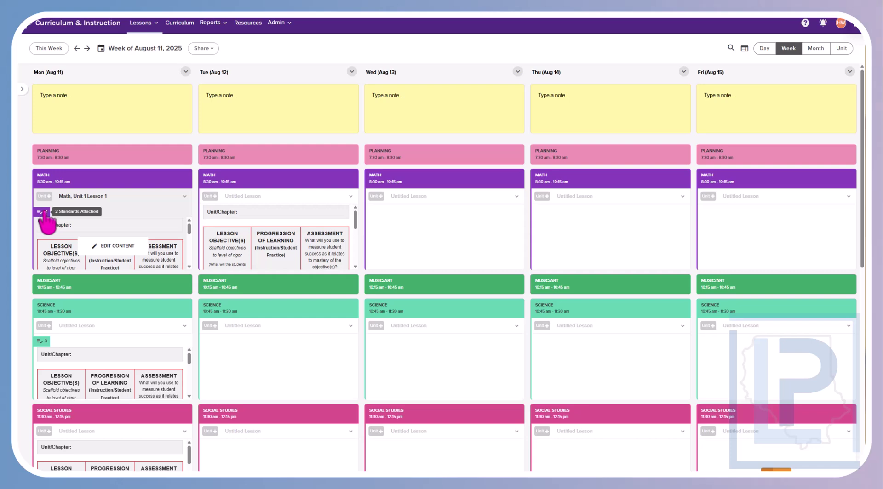
{"action": "scroll", "coordinate": [45, 213], "scroll_direction": "down", "scroll_amount": 3}
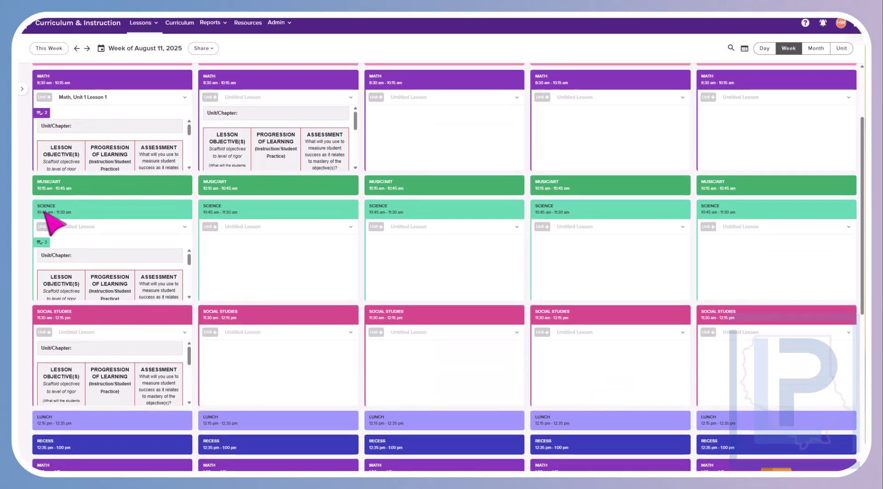
{"action": "scroll", "coordinate": [45, 212], "scroll_direction": "down", "scroll_amount": 5}
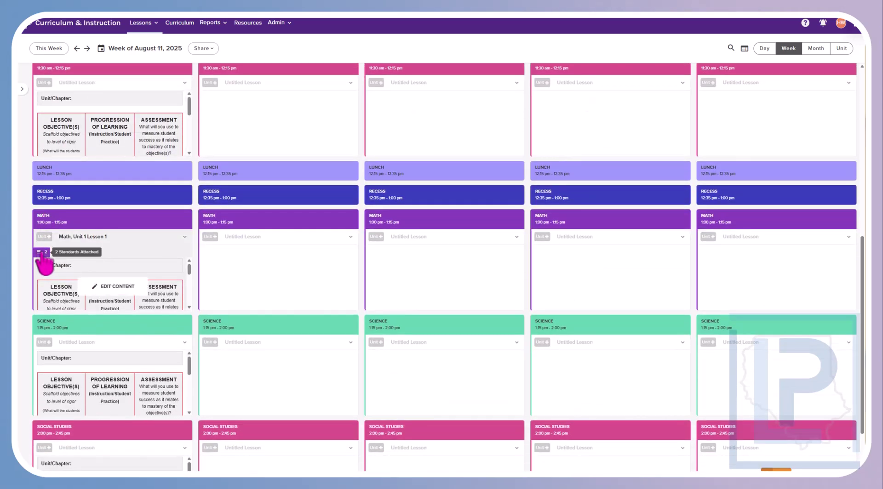
{"action": "left_click", "coordinate": [92, 260]}
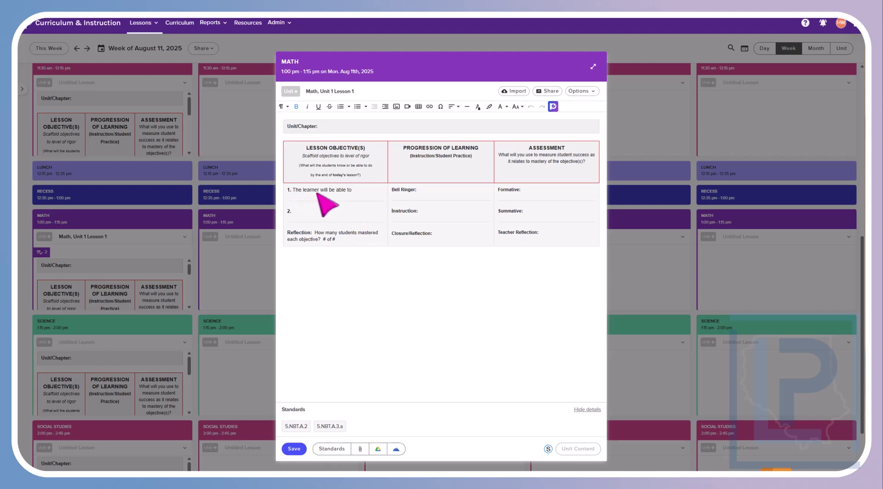
{"action": "left_click", "coordinate": [292, 197]}
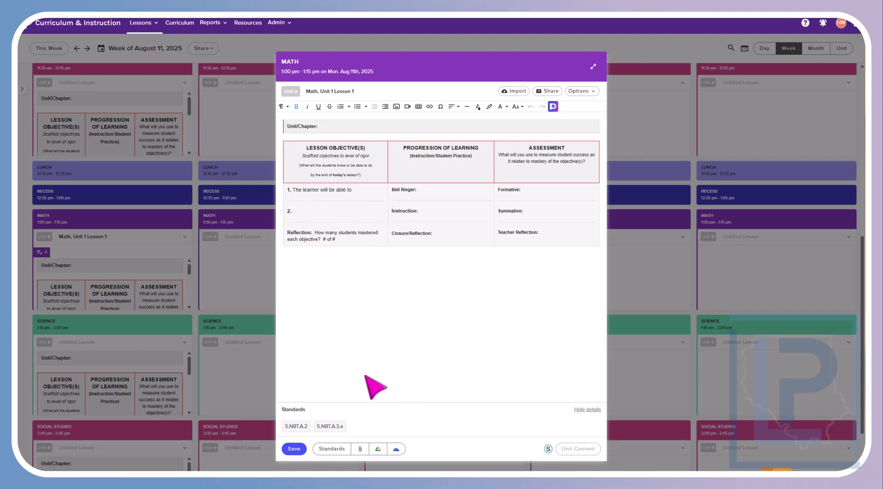
{"action": "left_click", "coordinate": [295, 449]}
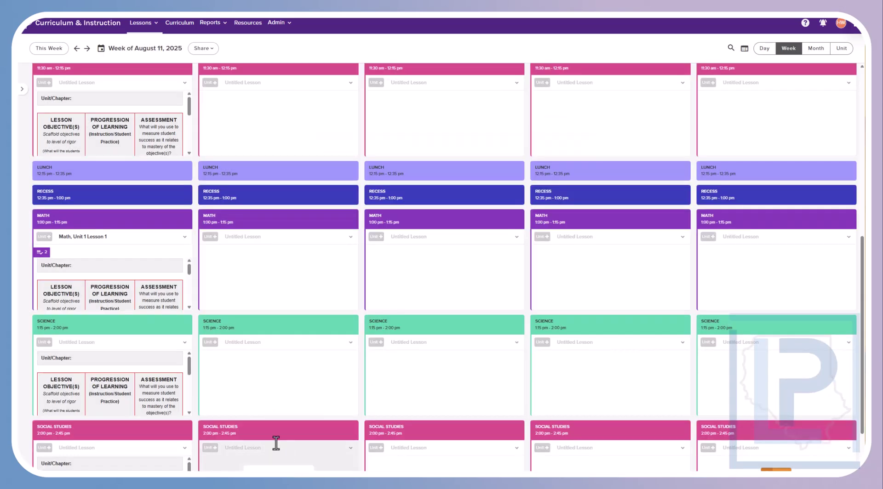
{"action": "scroll", "coordinate": [147, 342], "scroll_direction": "up", "scroll_amount": 3}
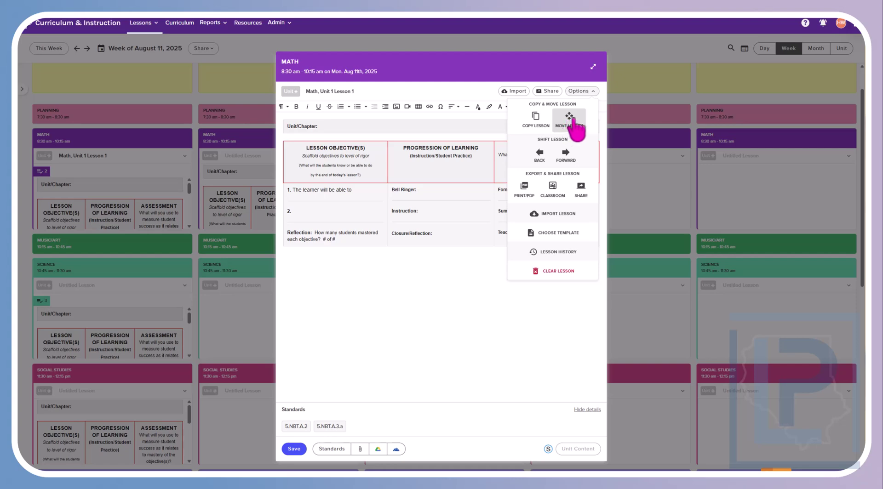
Start moving the lesson via Options > Move Lesson, with August 11, 2025 as the date.
{"action": "right_click", "coordinate": [573, 120]}
{"action": "left_click", "coordinate": [564, 121]}
{"action": "left_click", "coordinate": [565, 121]}
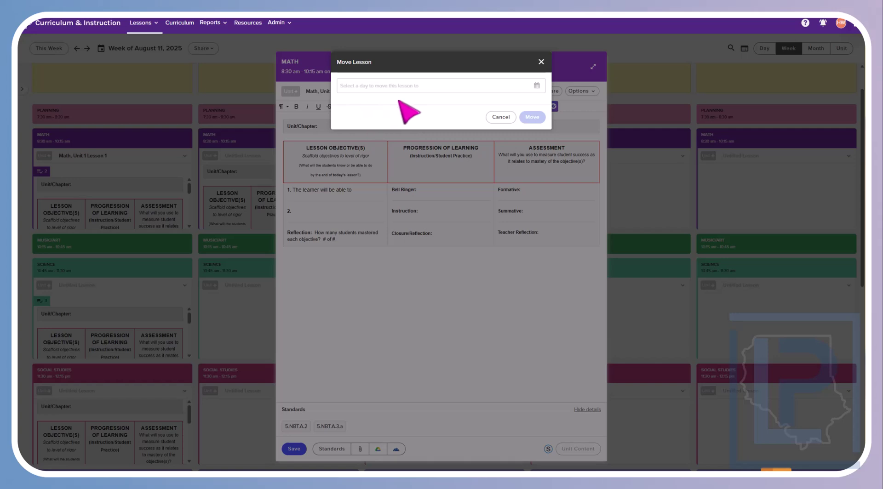
{"action": "left_click", "coordinate": [514, 86]}
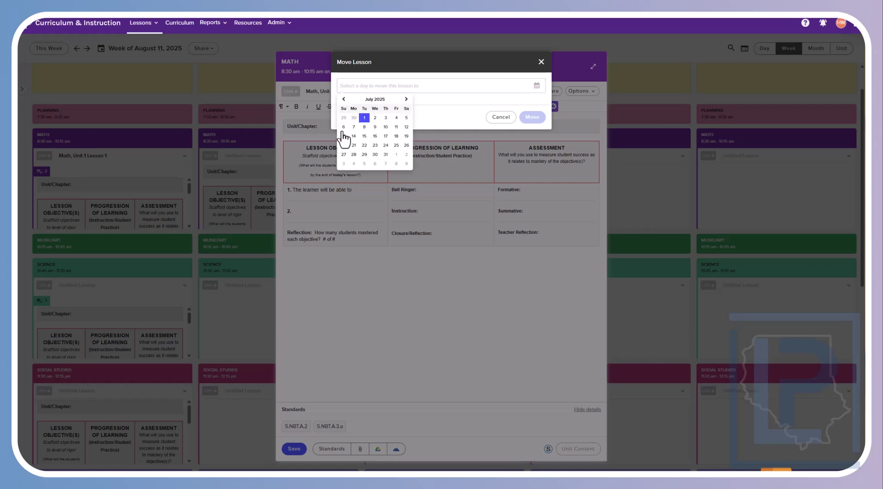
{"action": "left_click", "coordinate": [406, 99]}
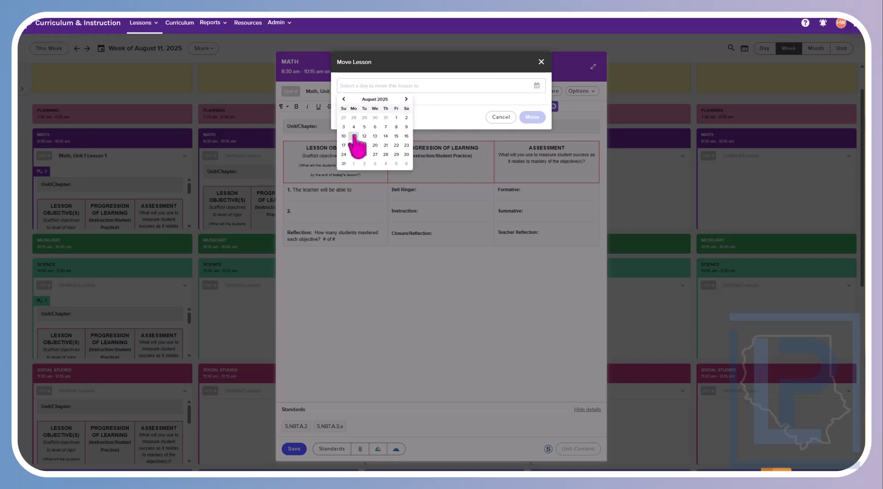
{"action": "left_click", "coordinate": [353, 136]}
Pick Science as the destination, then back out and cancel so the lesson stays put.
{"action": "left_click", "coordinate": [409, 122]}
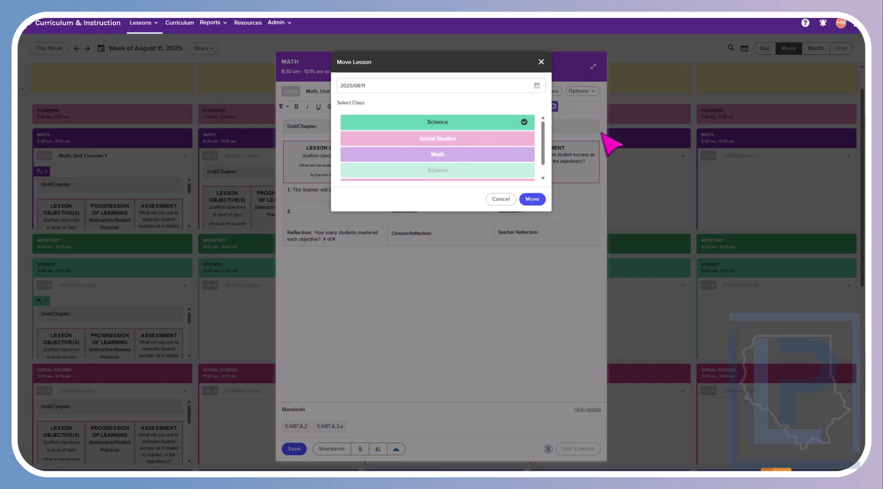
{"action": "left_click", "coordinate": [530, 202]}
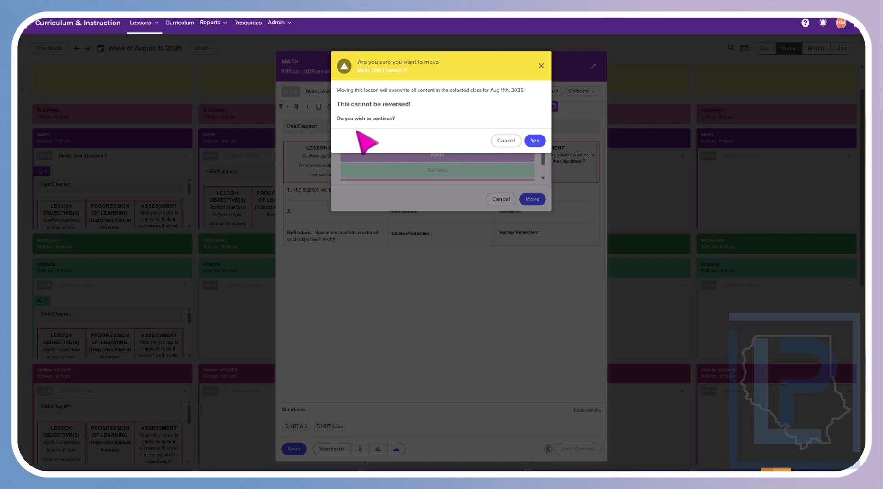
{"action": "left_click", "coordinate": [506, 140]}
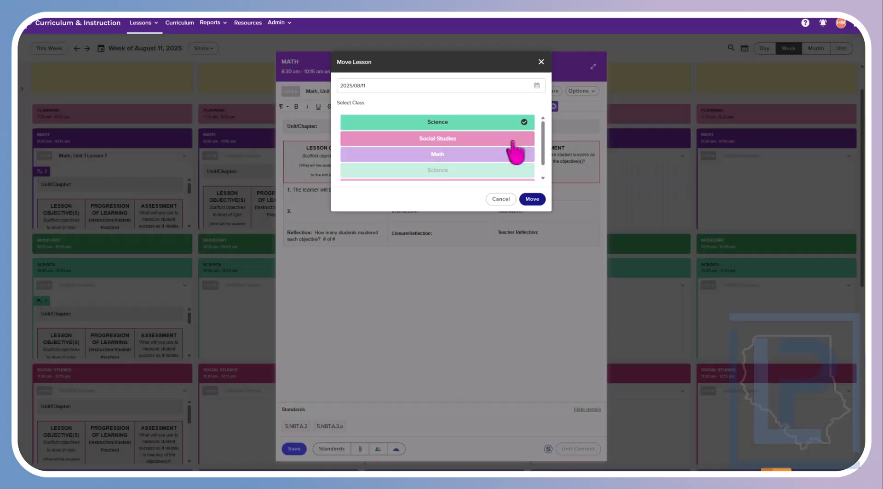
{"action": "left_click", "coordinate": [506, 199]}
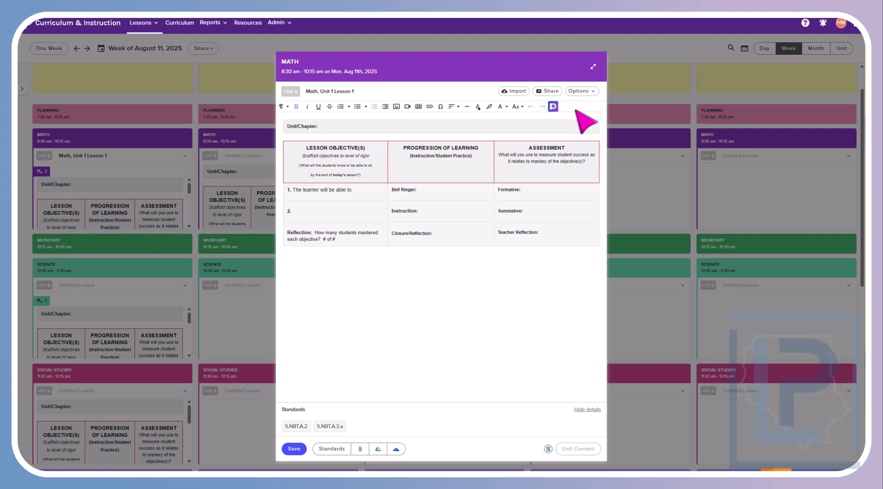
Shift Math, Unit 1 Lesson 1 forward one day to Tuesday, August 12.
{"action": "mouse_move", "coordinate": [581, 116]}
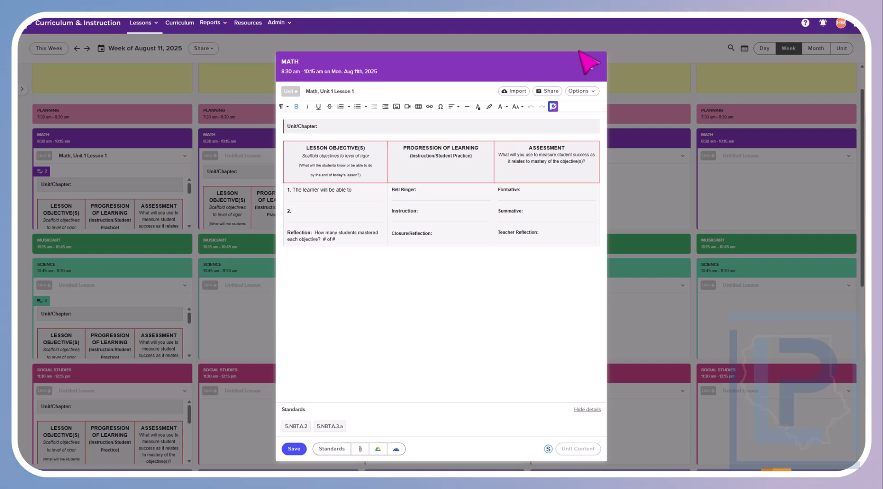
{"action": "left_click", "coordinate": [582, 91]}
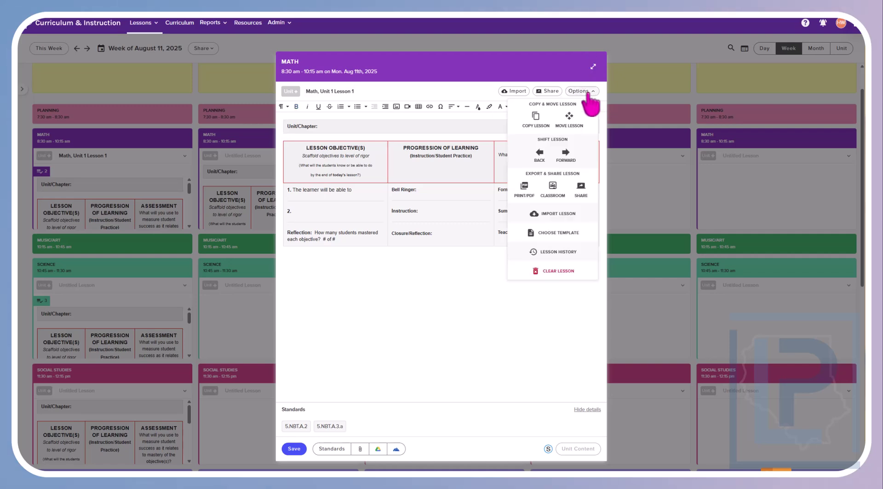
{"action": "left_click", "coordinate": [566, 156]}
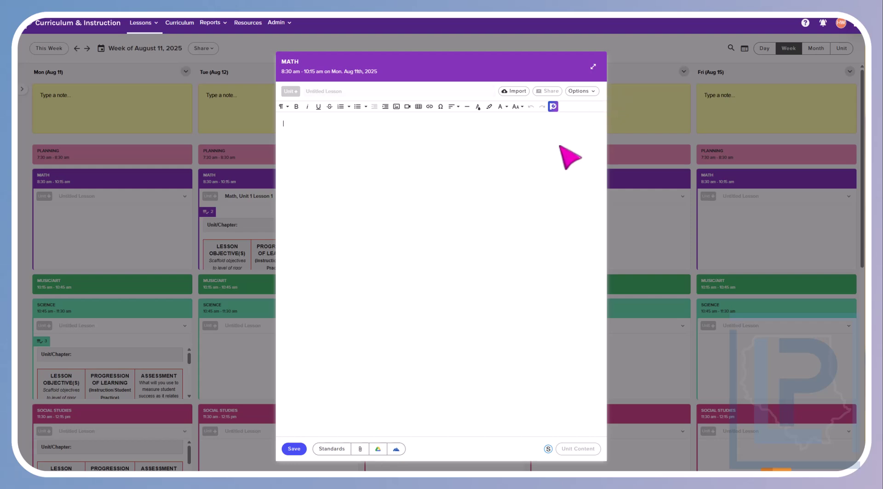
Close the empty Monday editor and compare each day's Math block, confirming only Tuesday has the lesson.
{"action": "left_click", "coordinate": [294, 449]}
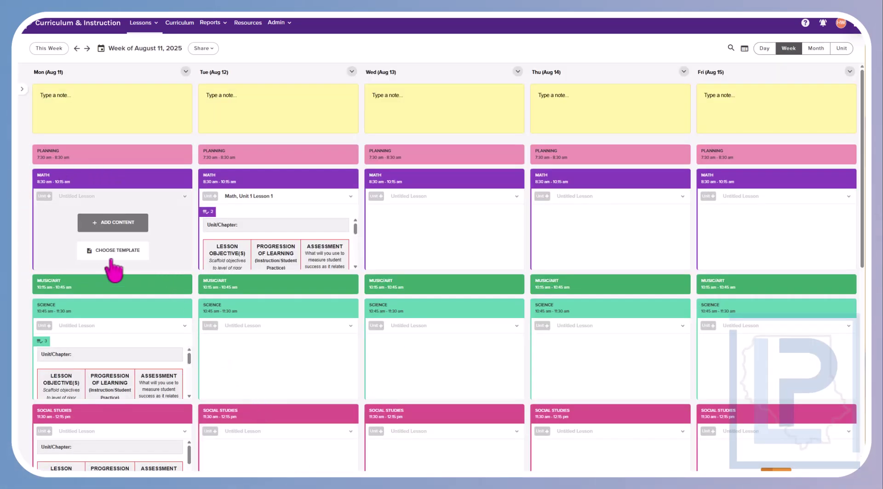
{"action": "mouse_move", "coordinate": [232, 235]}
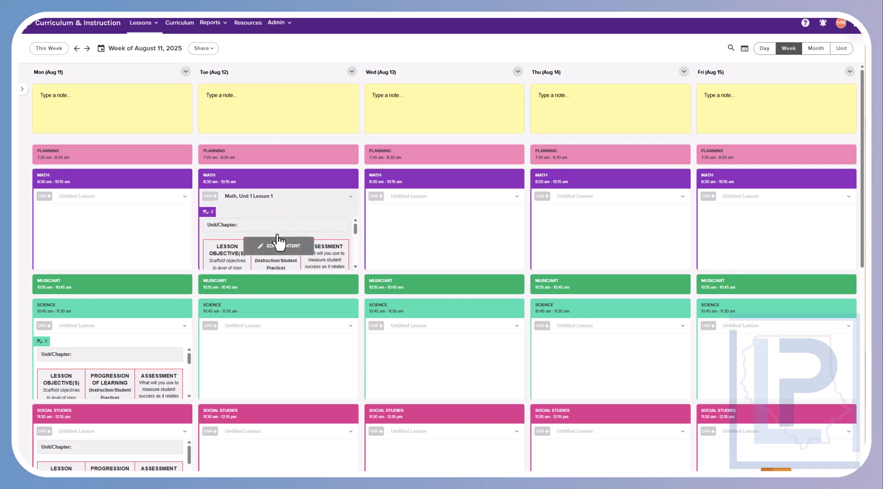
{"action": "mouse_move", "coordinate": [430, 256]}
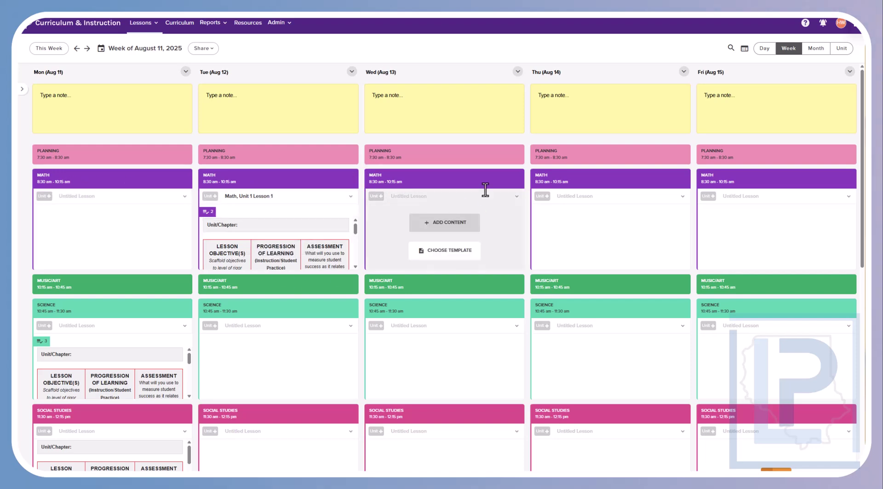
{"action": "mouse_move", "coordinate": [631, 221]}
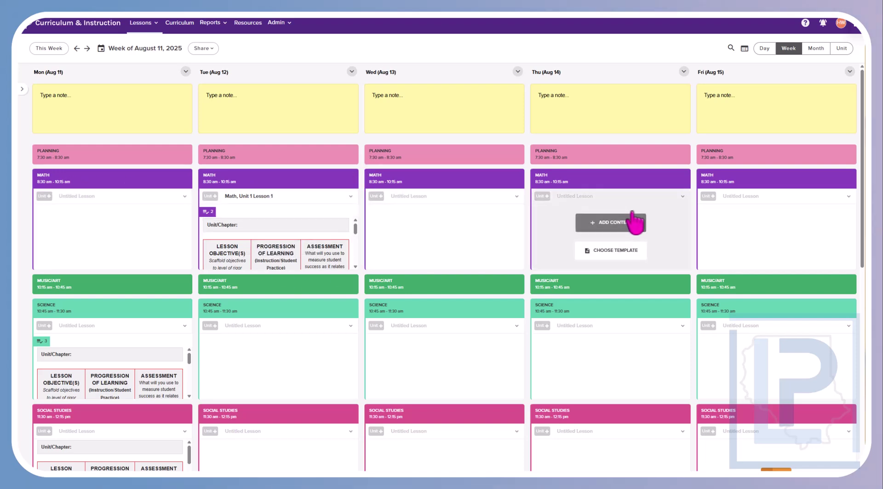
{"action": "mouse_move", "coordinate": [716, 220]}
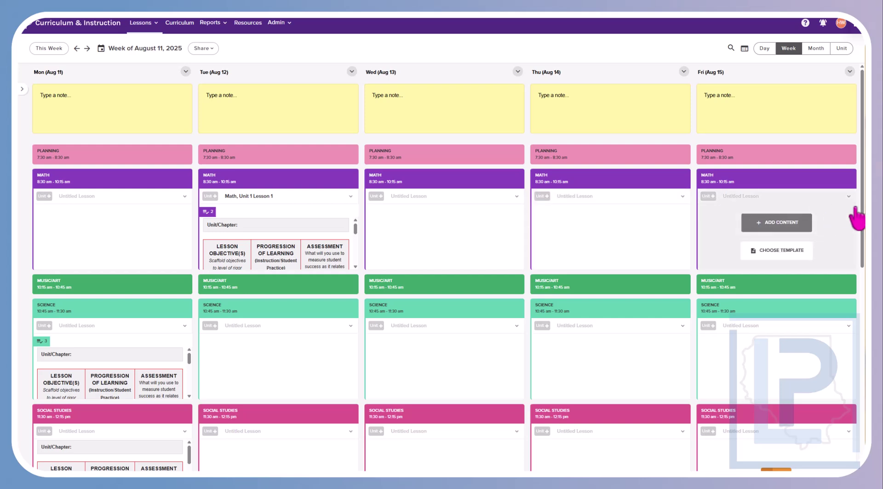